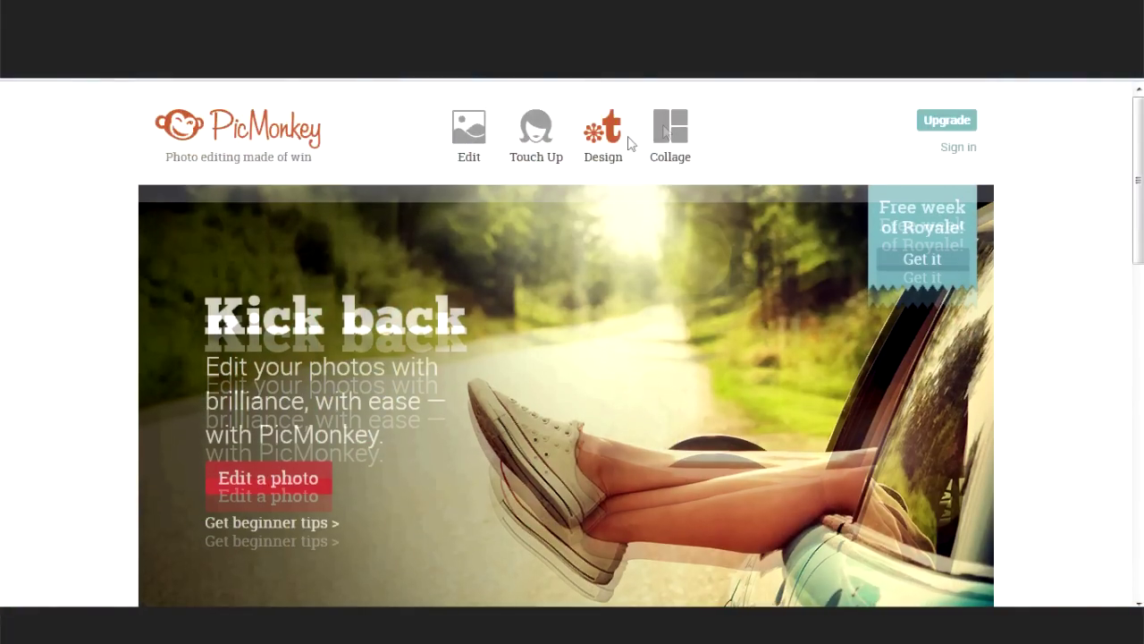
Step: Start a new collage and set its canvas to 1280 × 720 pixels
click(672, 129)
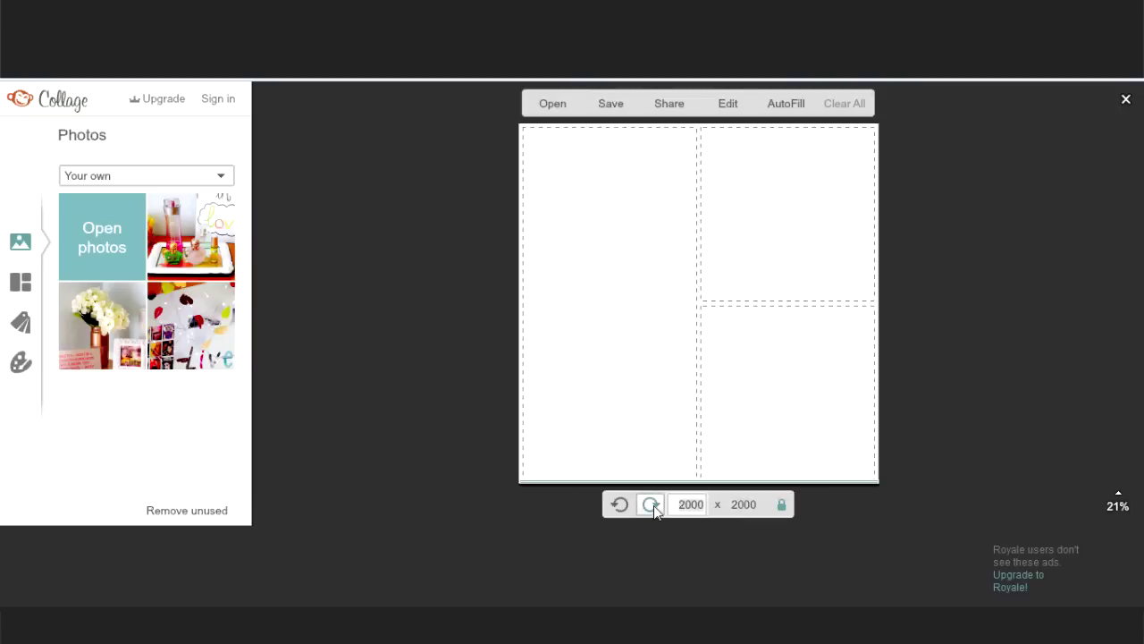
text(1280)
key(Tab)
text(1280)
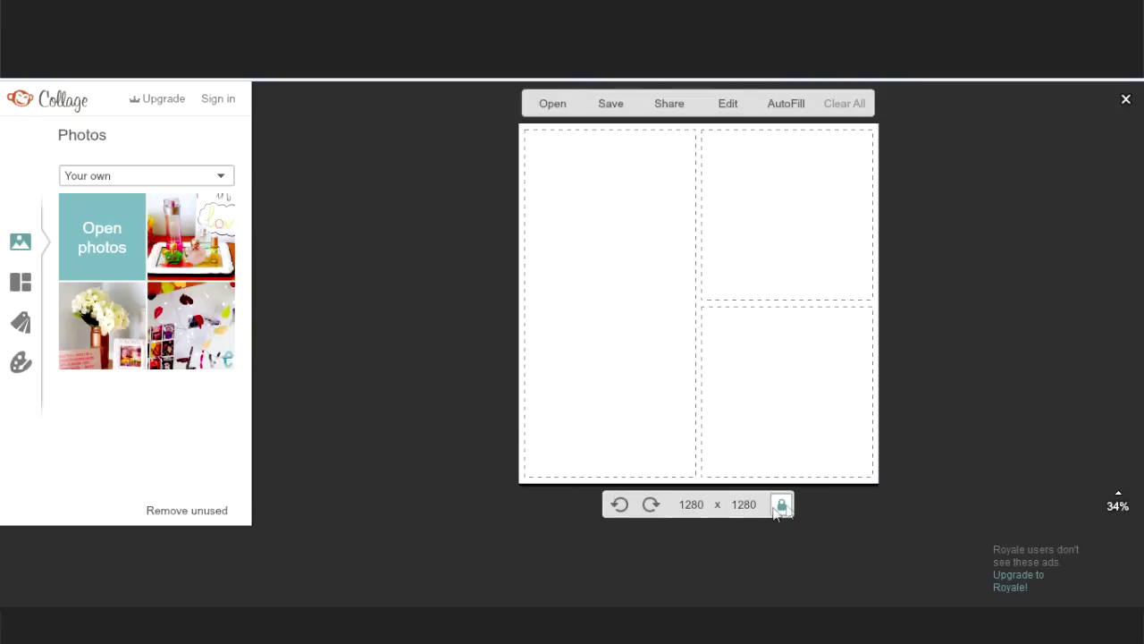
click(704, 536)
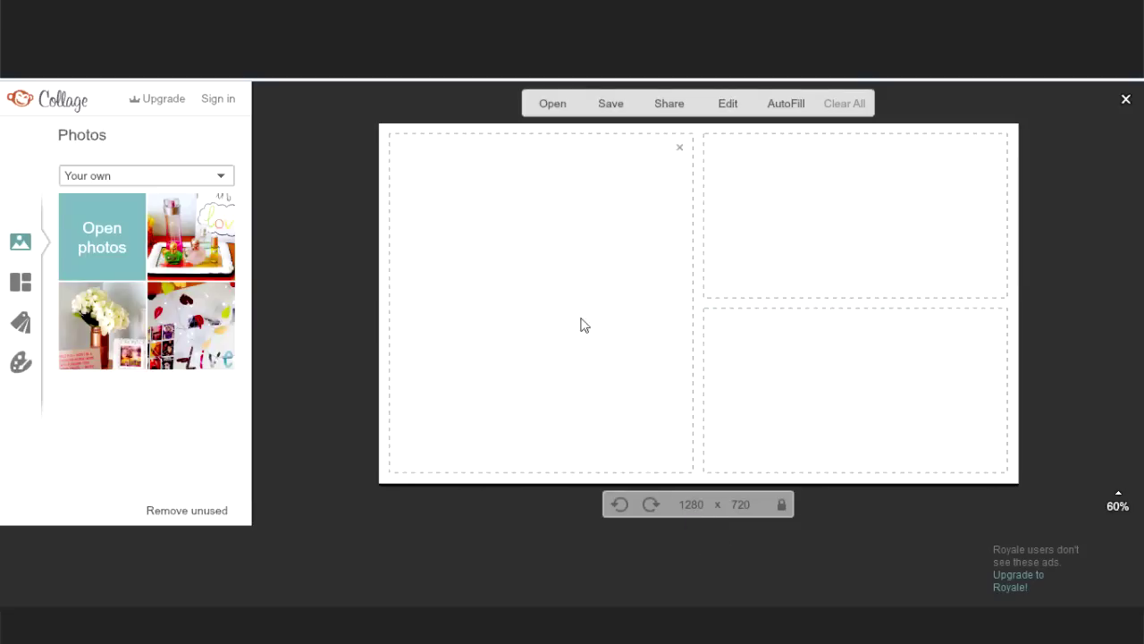
Step: Place the white flowers, love sign and fairy-lights photos into the three collage slots
drag(79, 325, 430, 320)
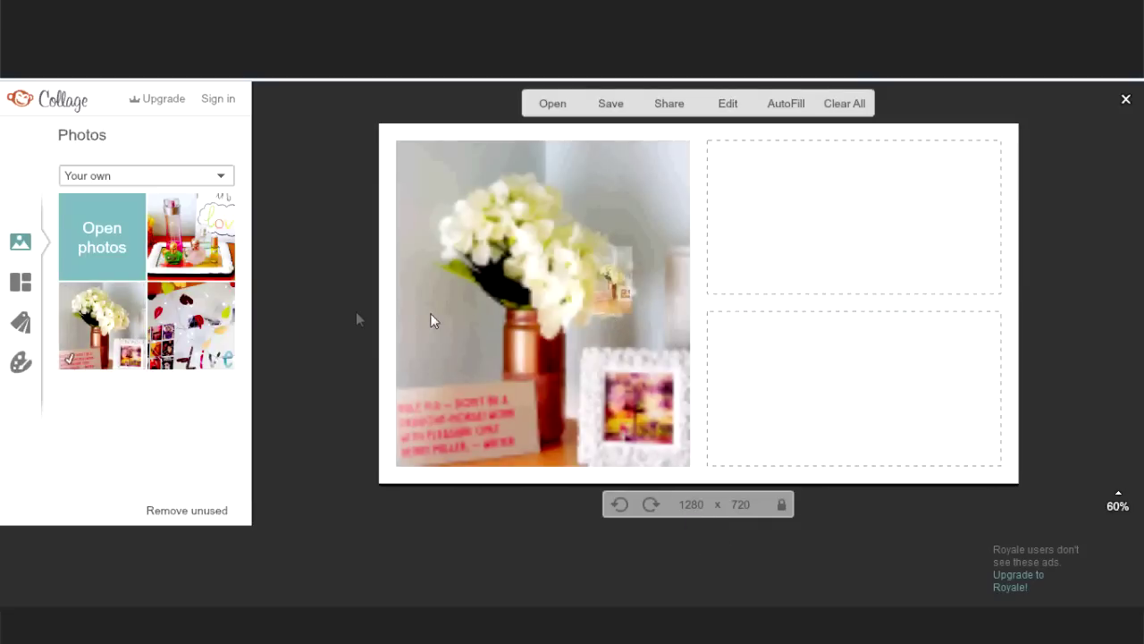
drag(199, 241, 903, 420)
drag(175, 337, 825, 258)
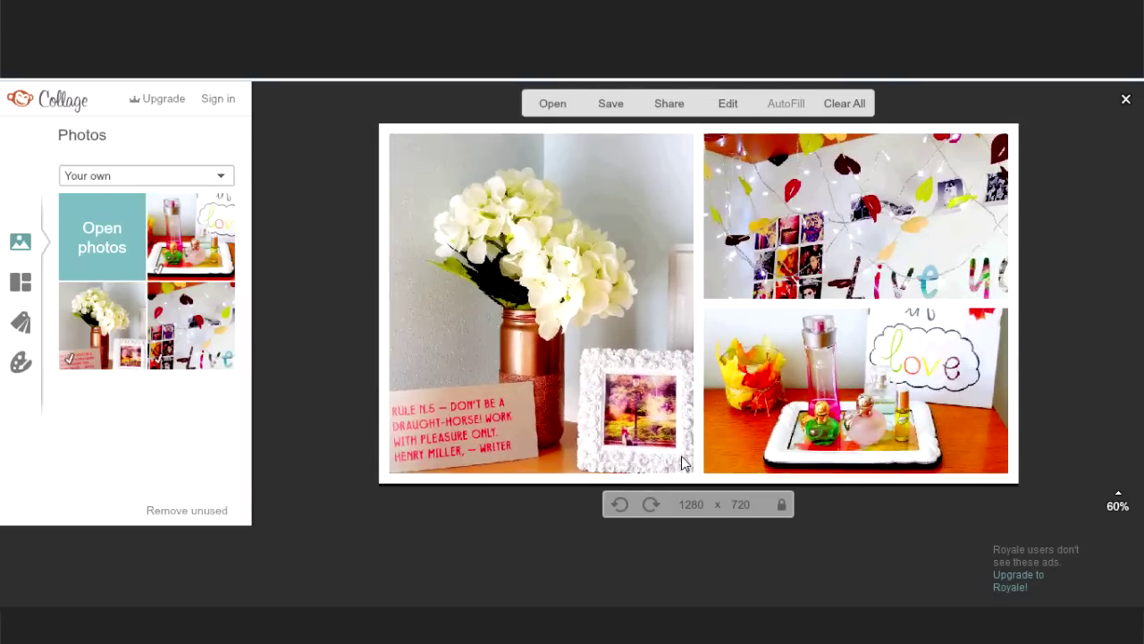
Step: Resize the slot dividers to widen the right column and shorten its top cell
drag(695, 349, 636, 353)
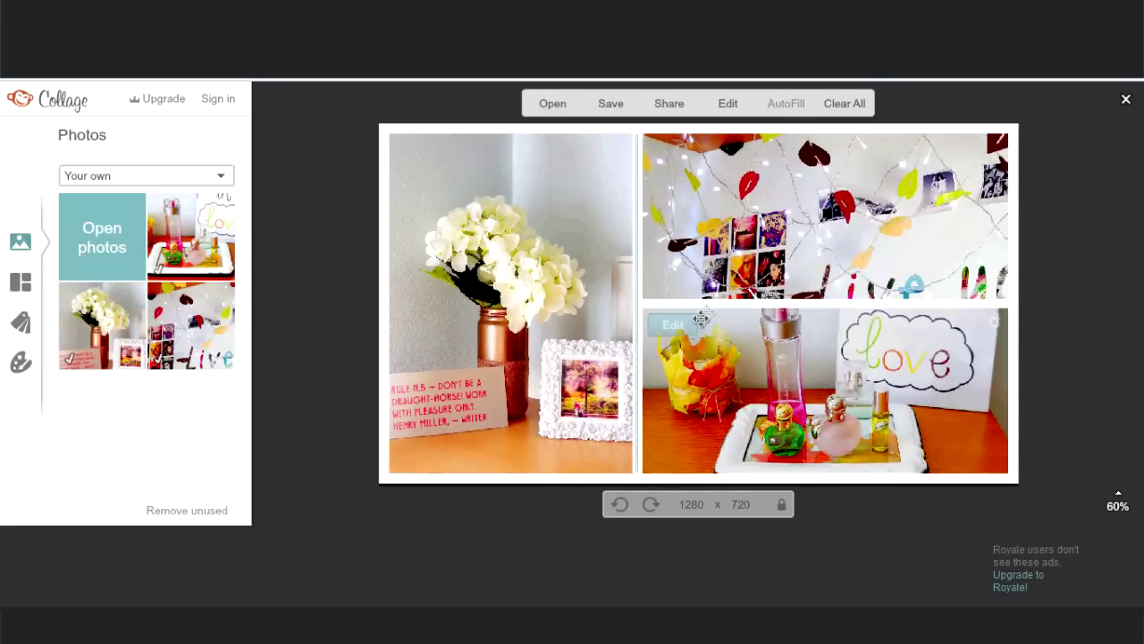
drag(715, 304, 727, 284)
click(21, 362)
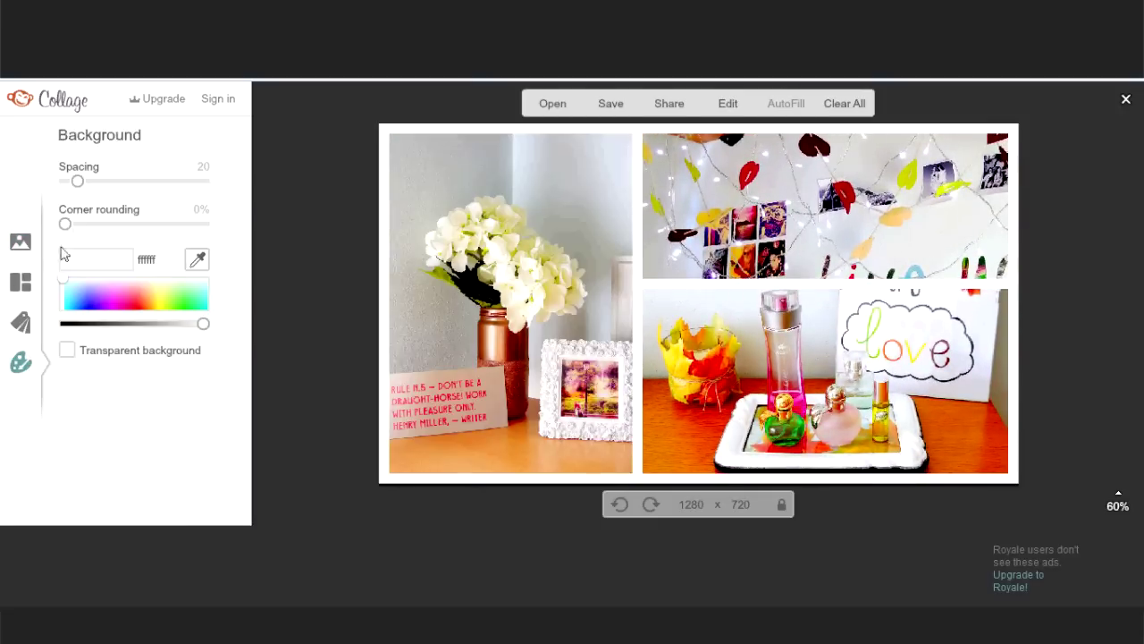
Step: Set collage spacing to 9, corner rounding to 10% and the background to cyan 06fff6
drag(78, 182, 64, 241)
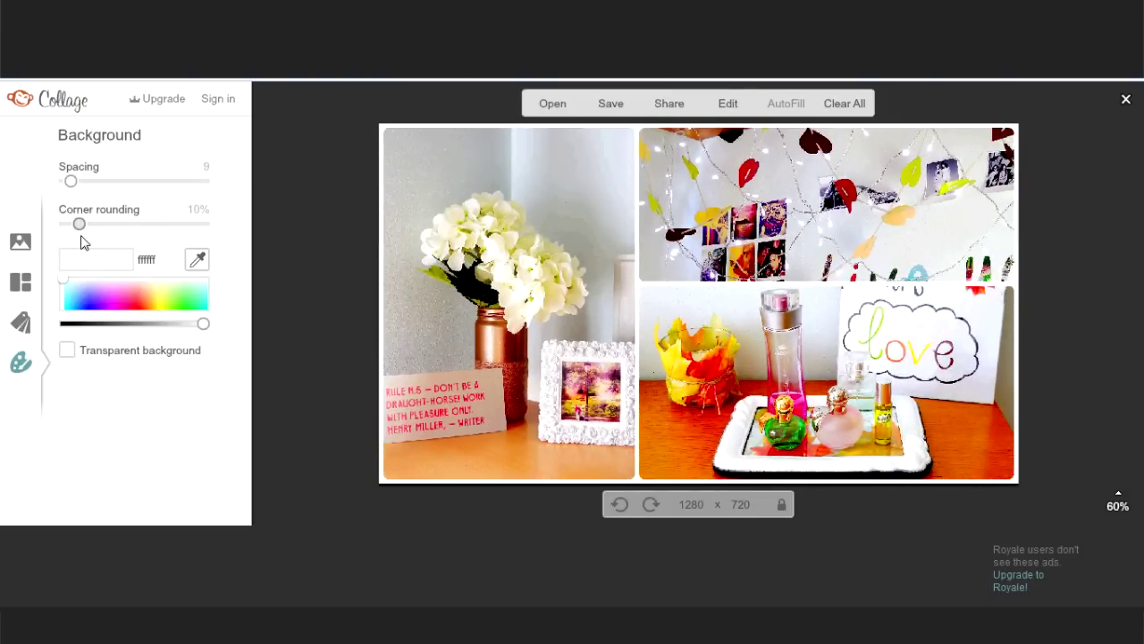
mouse_move(183, 297)
mouse_down()
mouse_move(211, 307)
mouse_move(217, 294)
mouse_move(158, 288)
mouse_move(128, 271)
mouse_move(140, 307)
mouse_move(93, 302)
mouse_move(206, 308)
mouse_up()
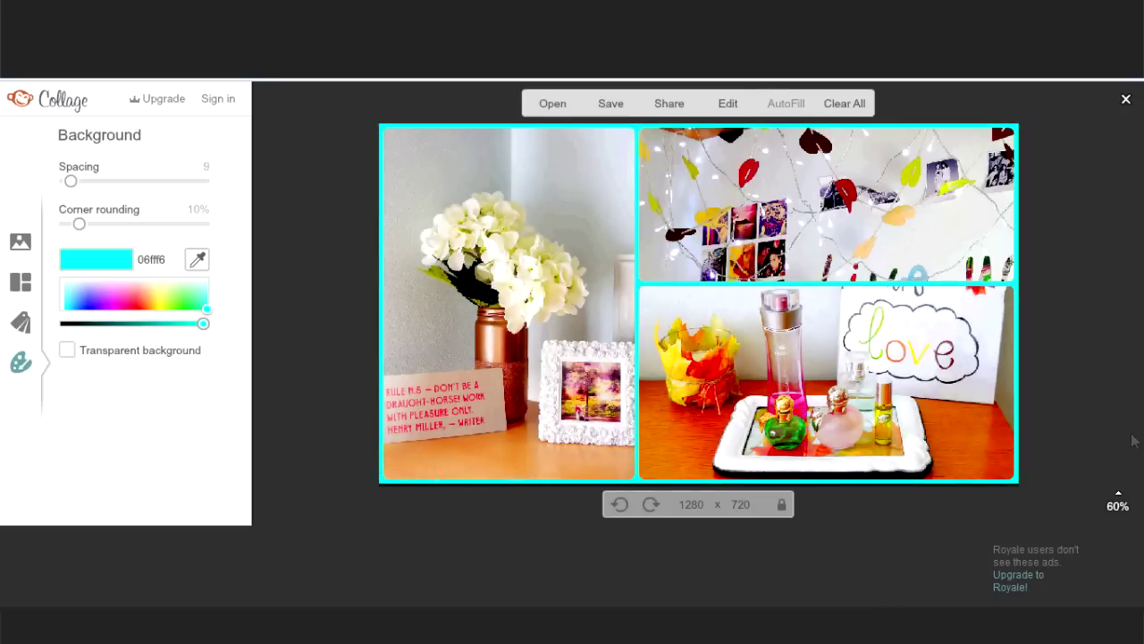
Step: Open the collage in the Editor and apply Colors with saturation 19 and temperature 8
click(728, 104)
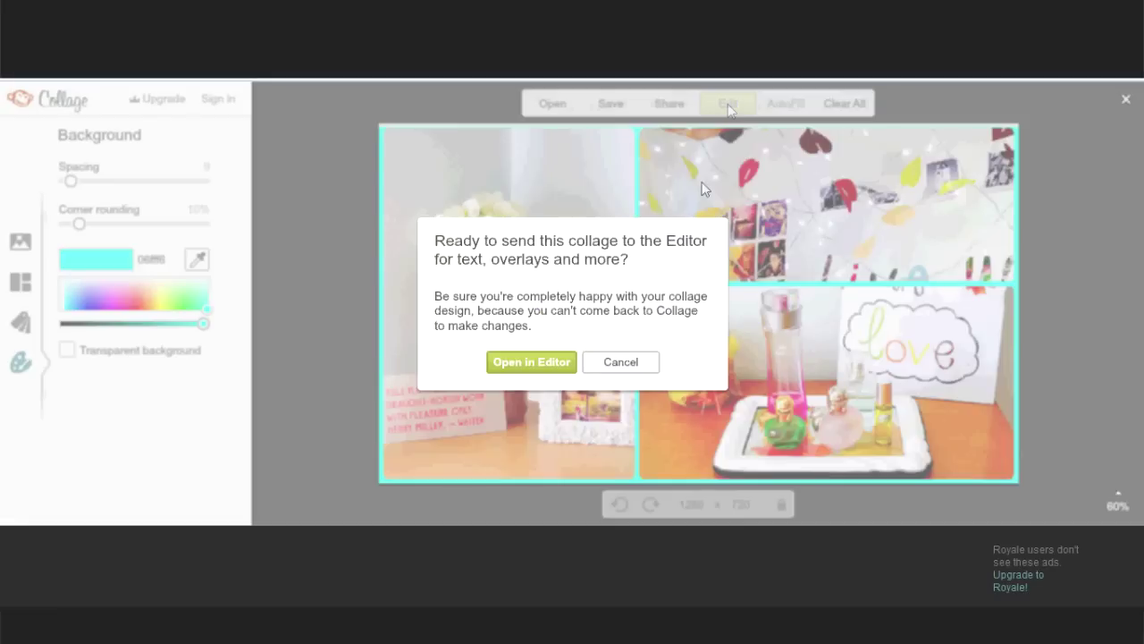
click(531, 362)
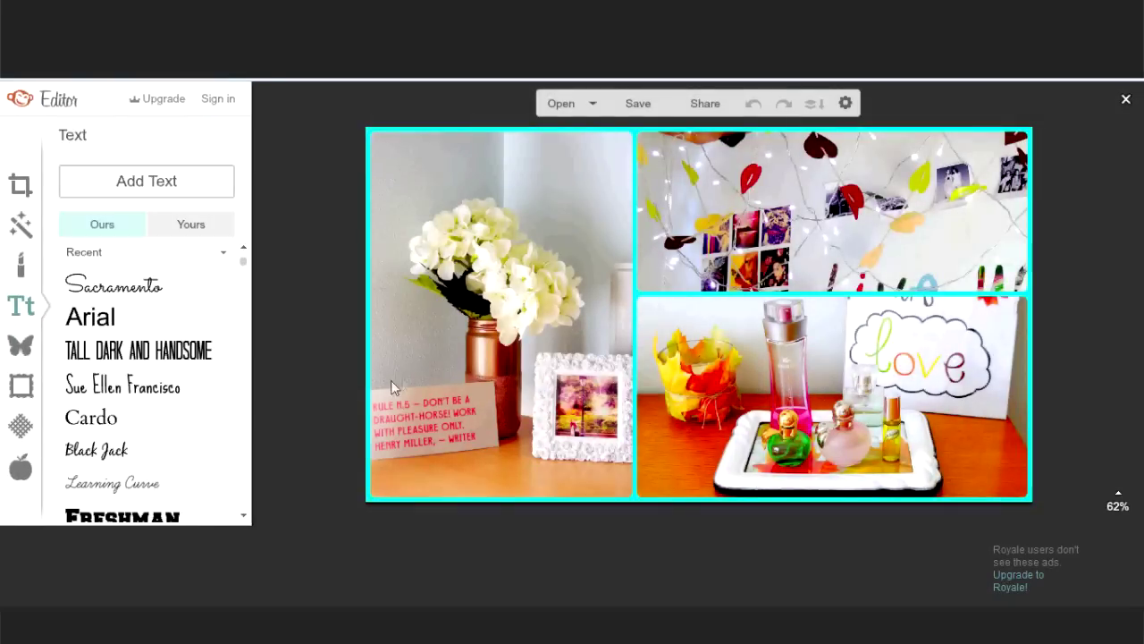
click(29, 187)
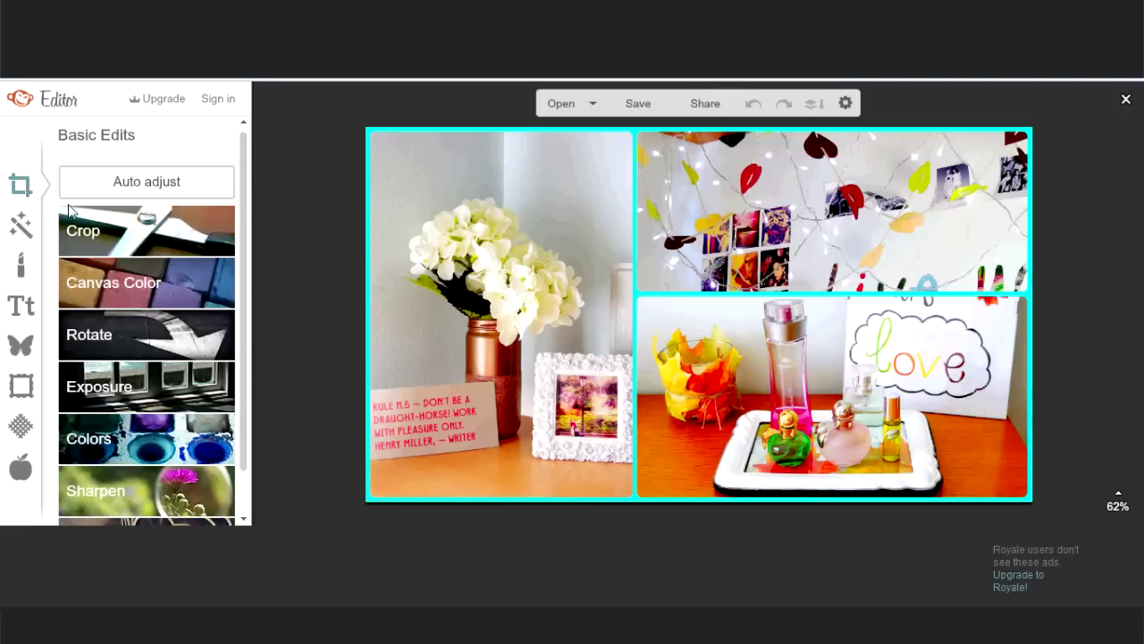
click(172, 445)
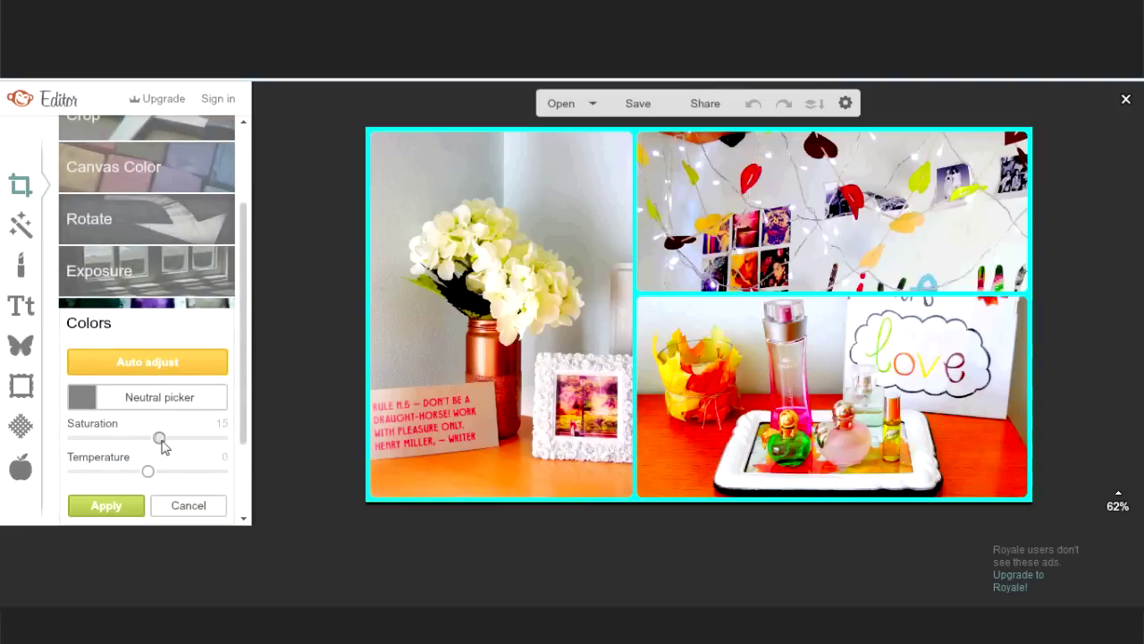
drag(162, 441, 165, 441)
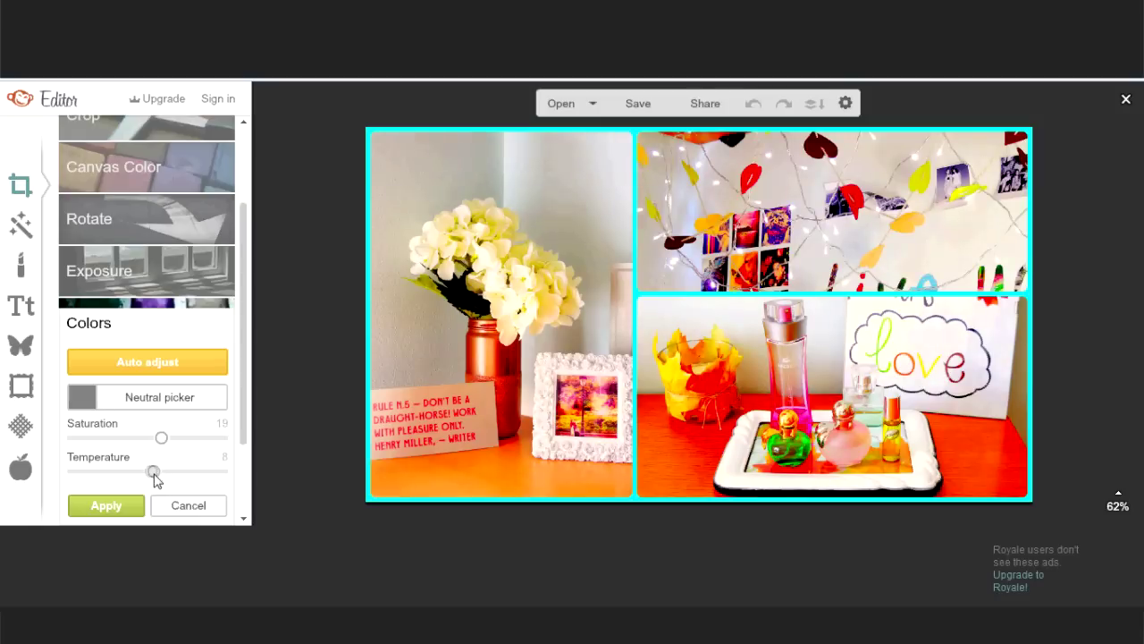
click(123, 506)
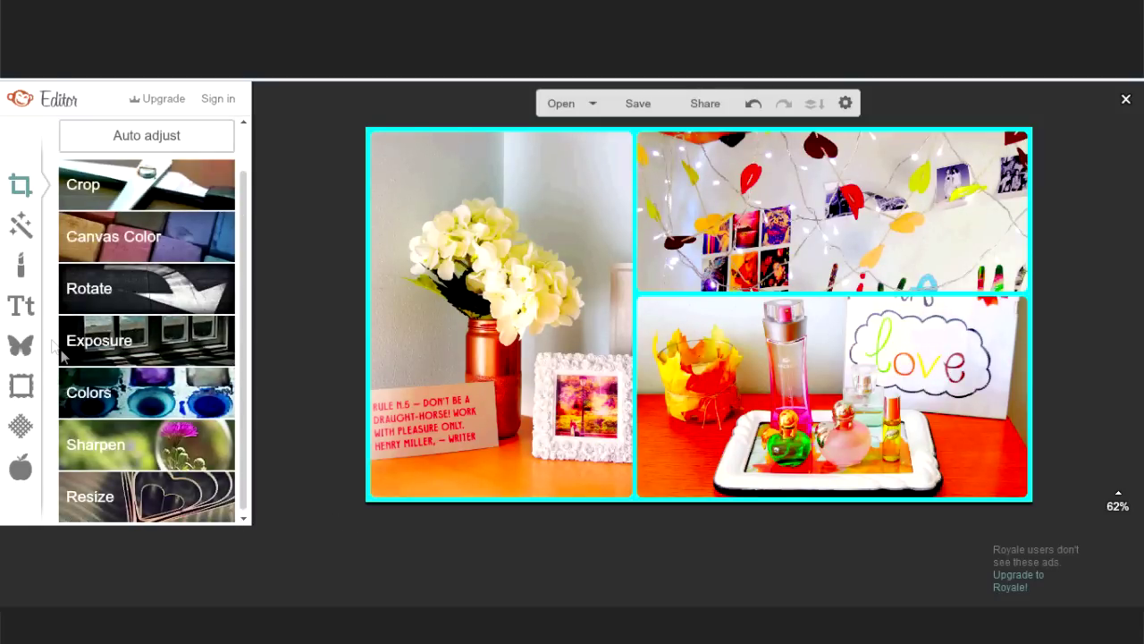
Step: Add 'DIY' in the EDO font at size 142 in white
click(22, 306)
click(147, 181)
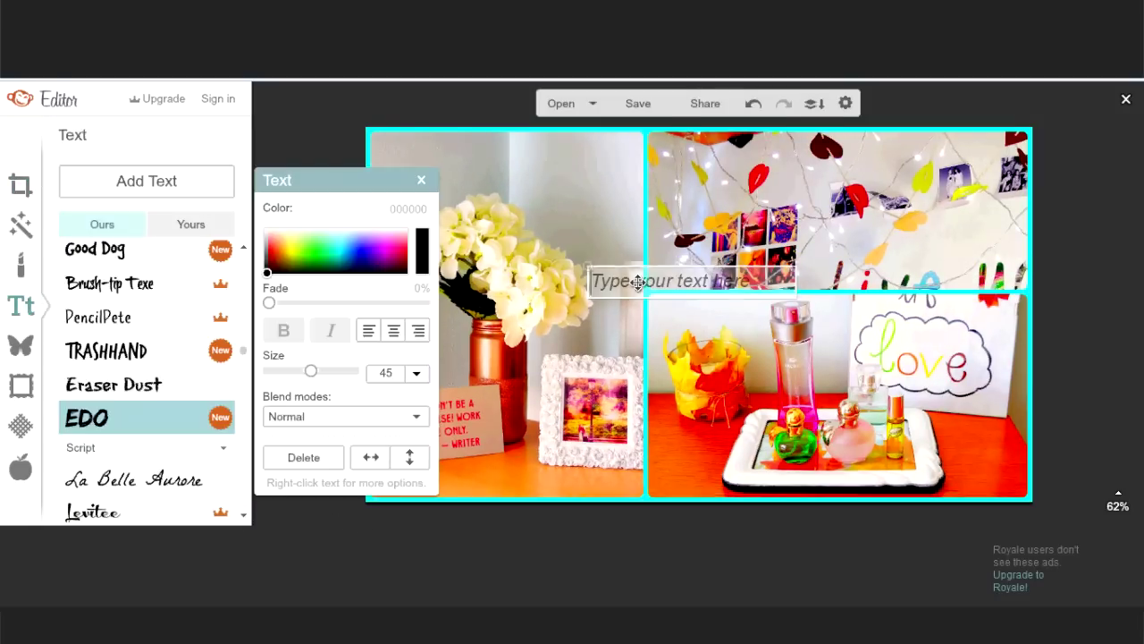
text(DIY)
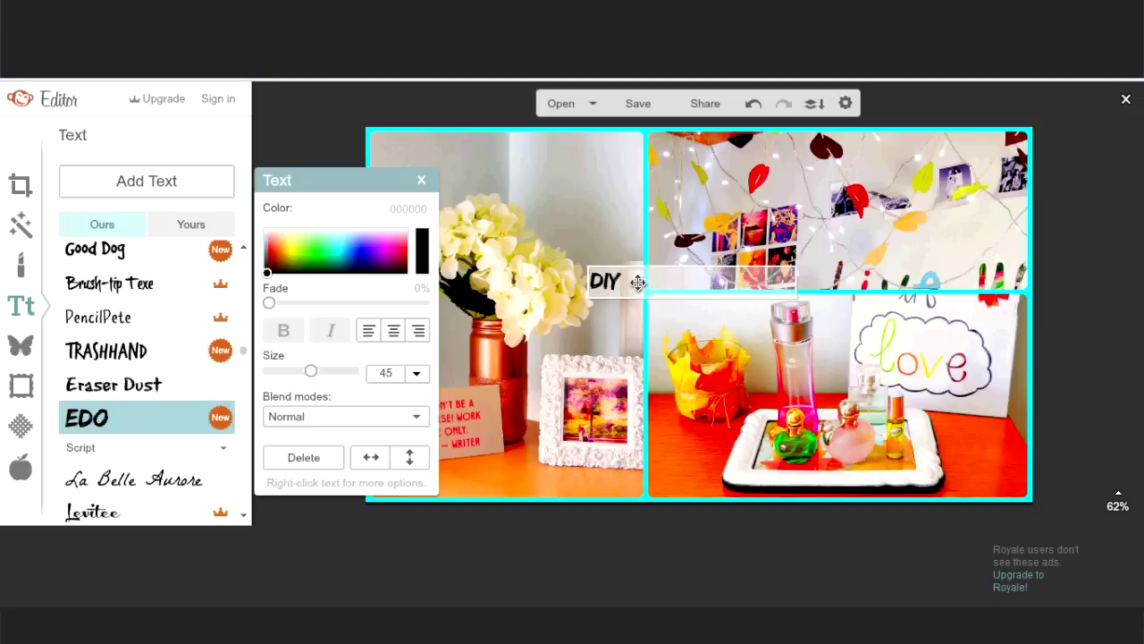
drag(311, 378, 347, 371)
drag(273, 270, 343, 218)
click(596, 347)
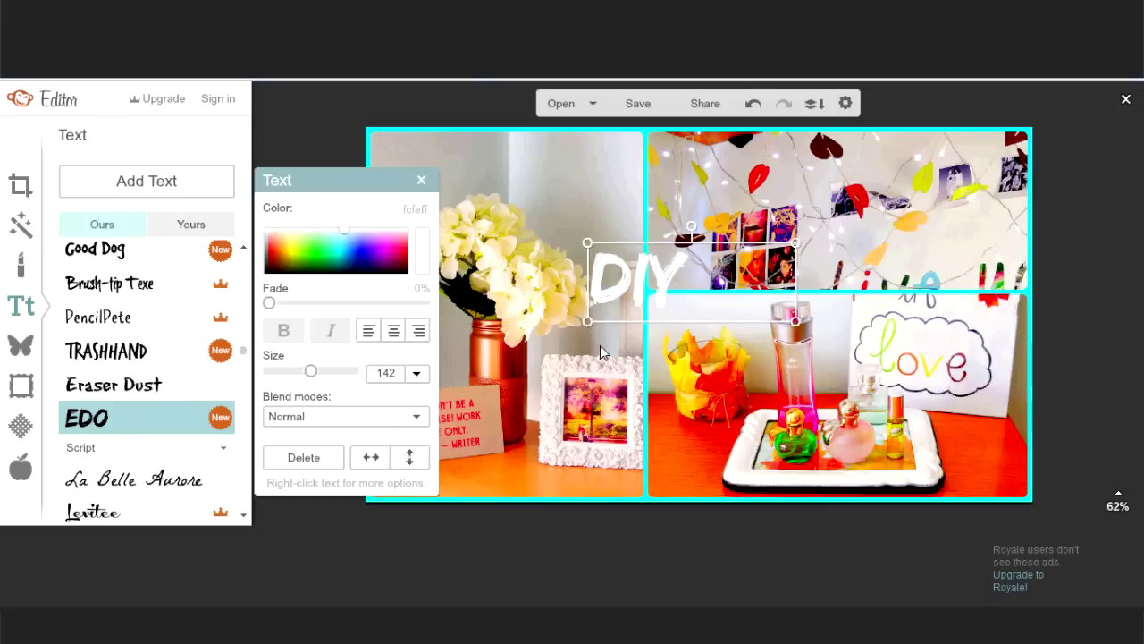
Step: Raise and tilt the DIY text, and shift the ROOM DECOR text left
drag(653, 272, 662, 216)
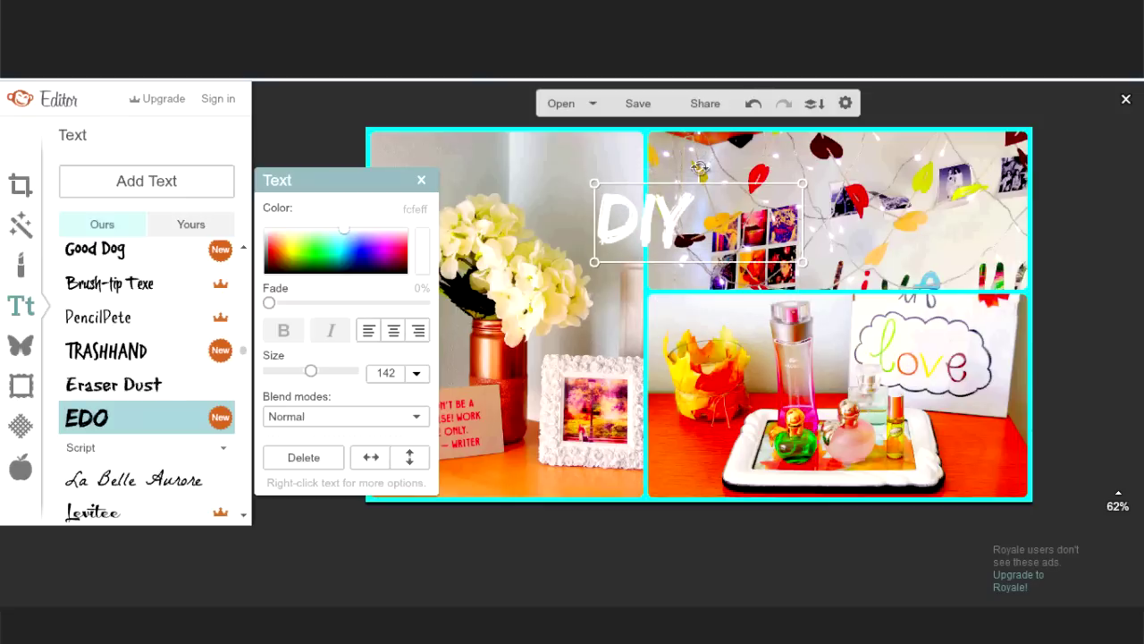
drag(701, 164, 720, 168)
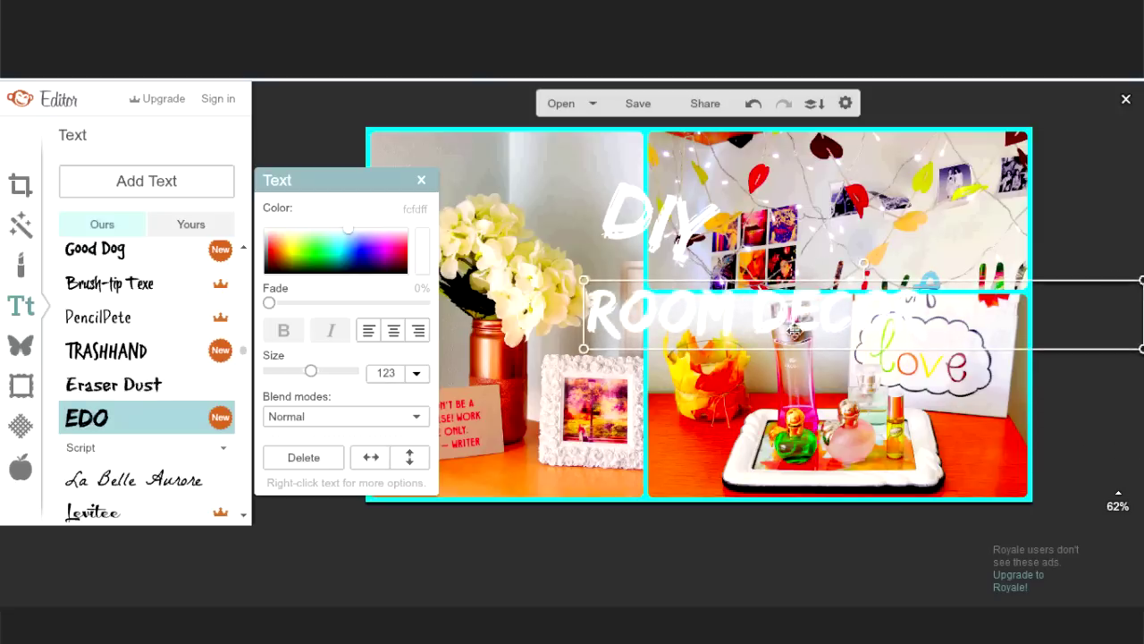
drag(793, 331, 719, 330)
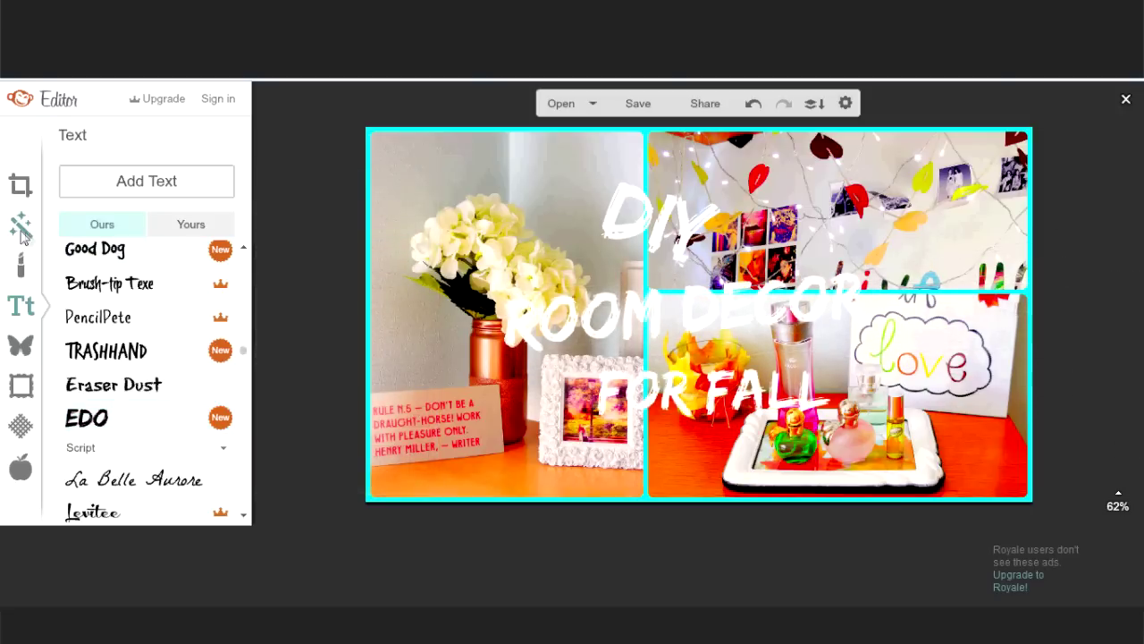
Step: With the Draw effect, paint soft hot-pink strokes at size 80 behind DIY
click(20, 227)
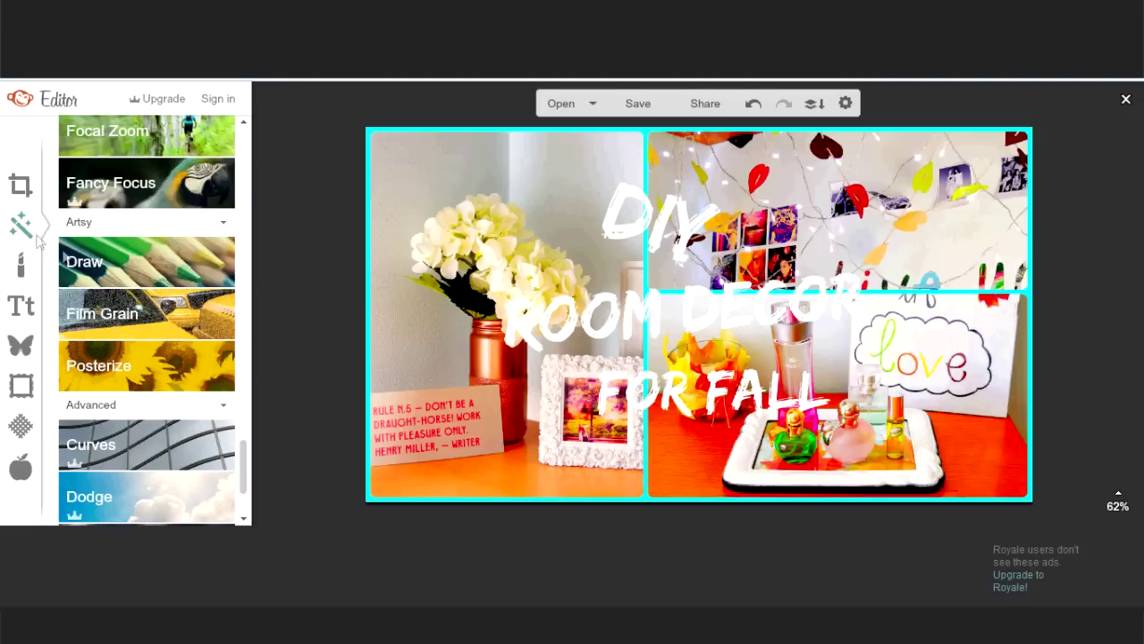
click(151, 262)
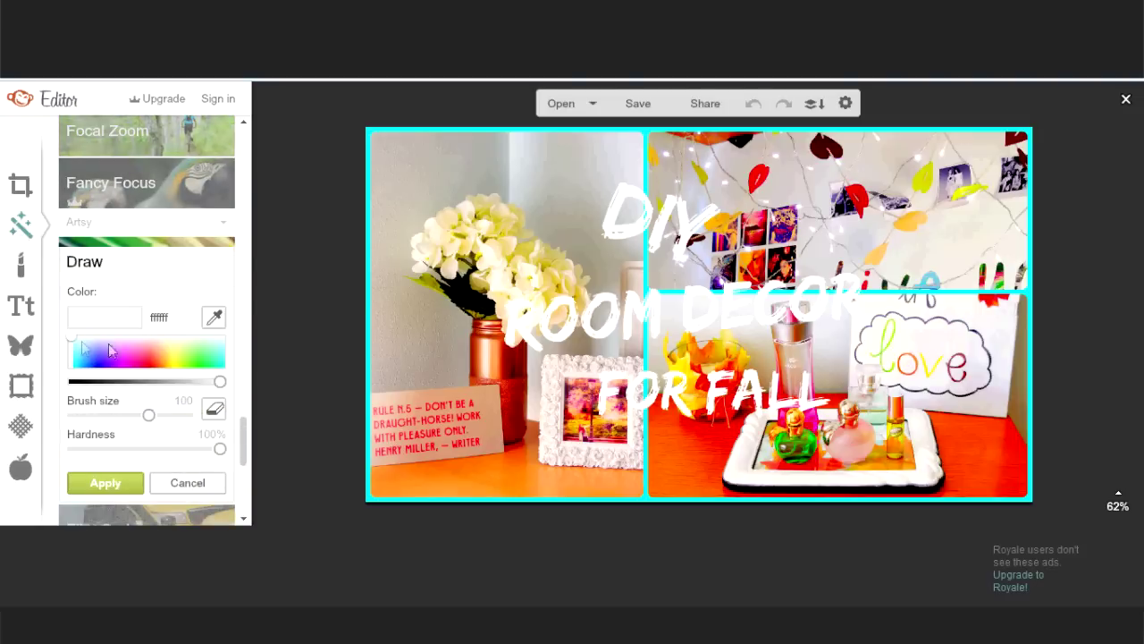
drag(74, 346, 143, 367)
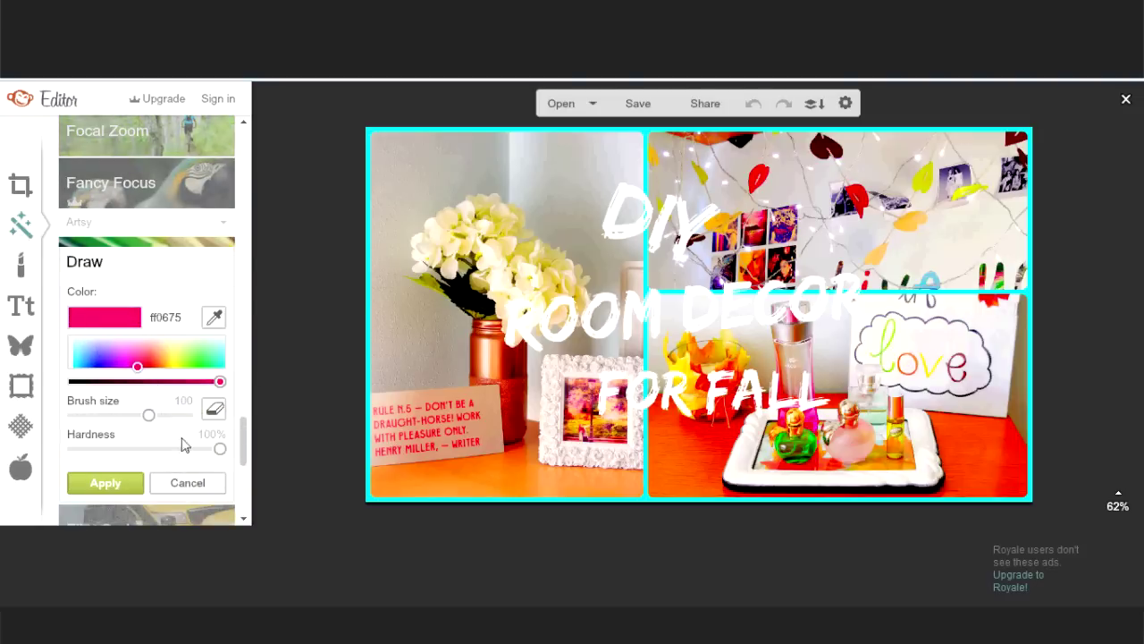
drag(221, 450, 73, 450)
drag(150, 416, 141, 416)
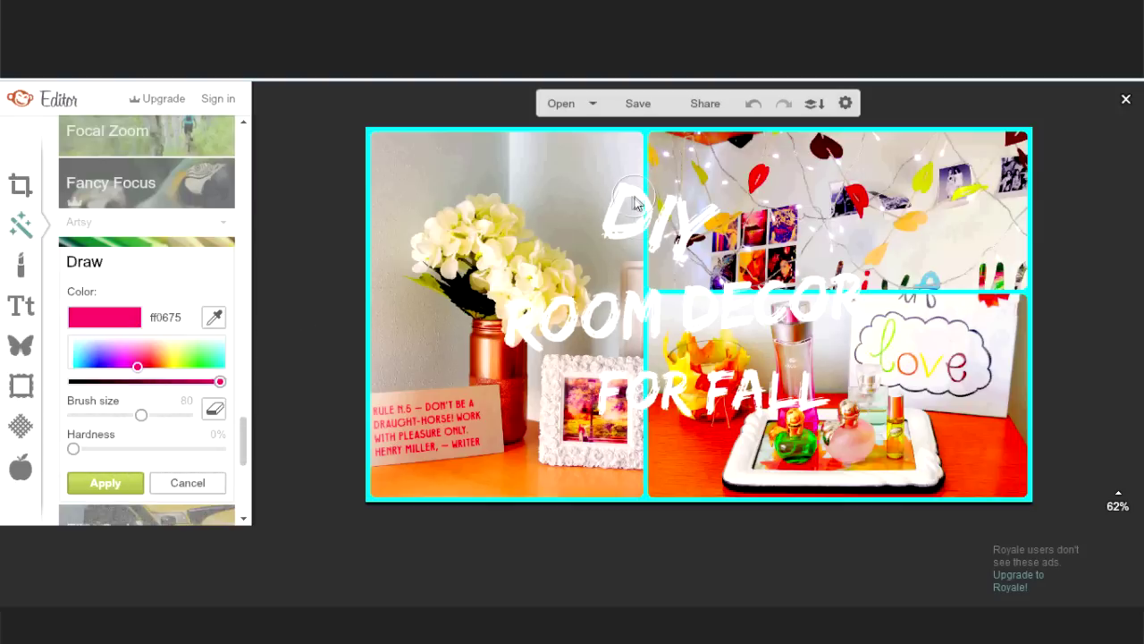
mouse_move(635, 204)
mouse_down()
mouse_move(617, 214)
mouse_move(670, 215)
mouse_move(607, 241)
mouse_move(651, 244)
mouse_move(710, 219)
mouse_move(689, 255)
mouse_move(652, 228)
mouse_up()
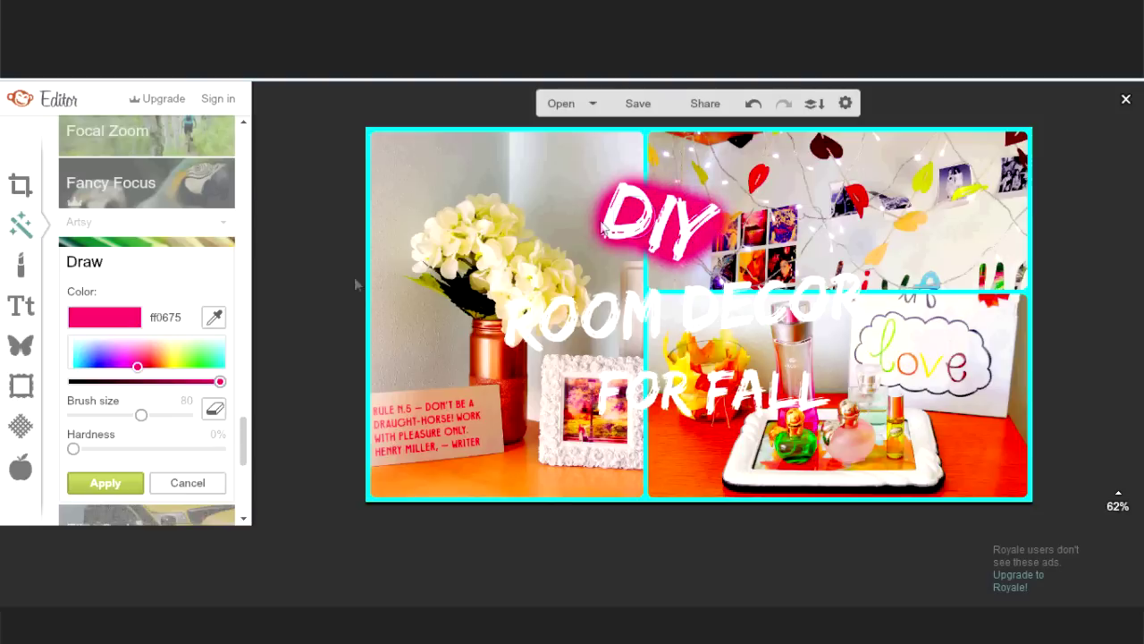
Step: Paint red behind ROOM DECOR and orange behind FOR FALL, then bring up the save options
drag(138, 369, 154, 367)
mouse_move(508, 344)
mouse_down()
mouse_move(594, 315)
mouse_move(731, 312)
mouse_move(832, 295)
mouse_move(537, 332)
mouse_move(880, 304)
mouse_up()
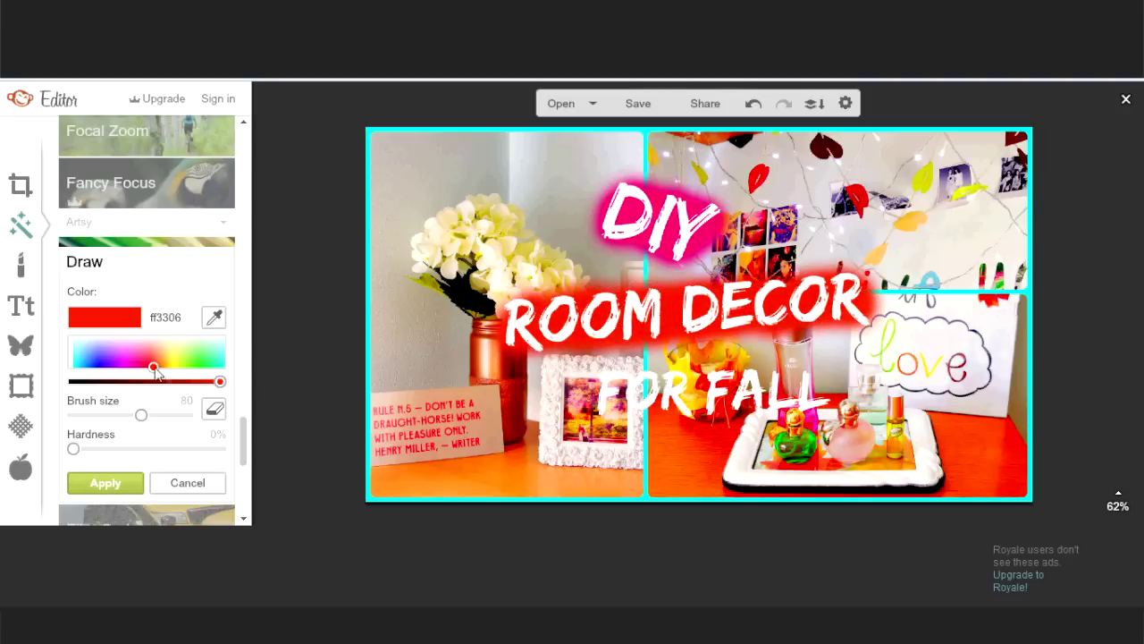
drag(153, 368, 161, 367)
mouse_move(605, 437)
mouse_down()
mouse_move(653, 393)
mouse_move(811, 391)
mouse_move(688, 368)
mouse_move(715, 386)
mouse_up()
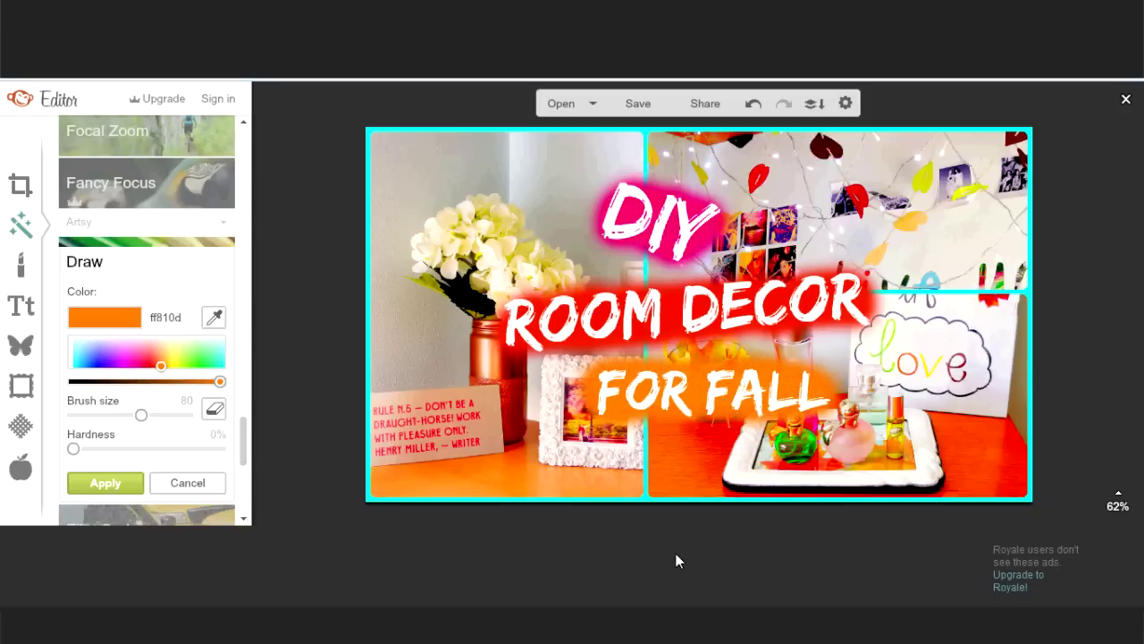
click(636, 104)
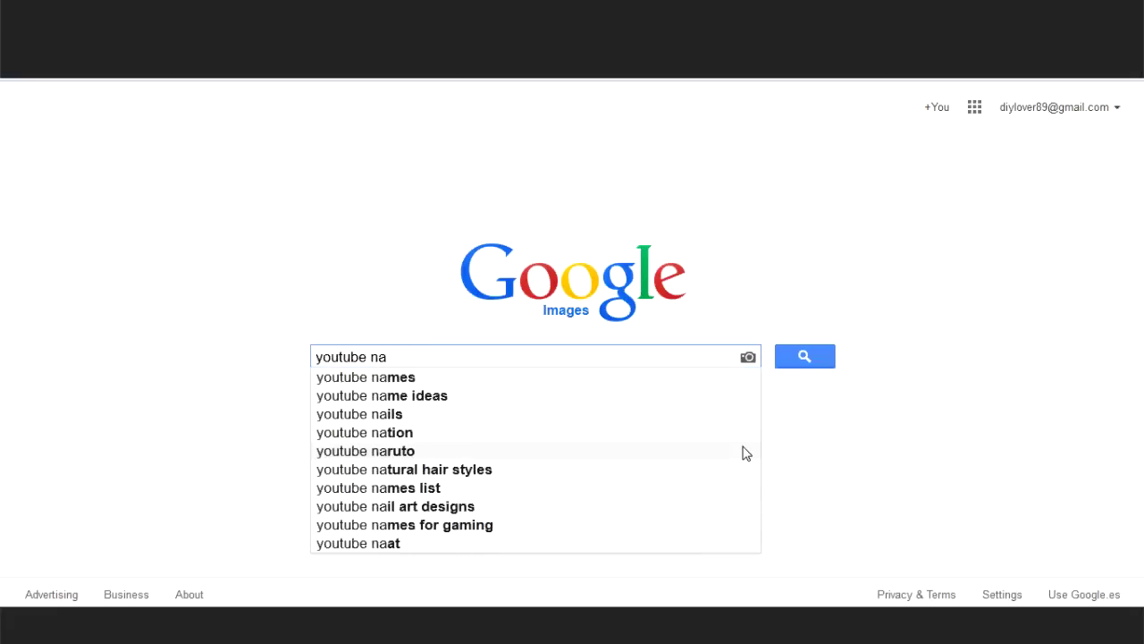
Step: Search Google Images for 'youtube banner template' and scroll through the results
key(BackSpace)
key(BackSpace)
text(banner template)
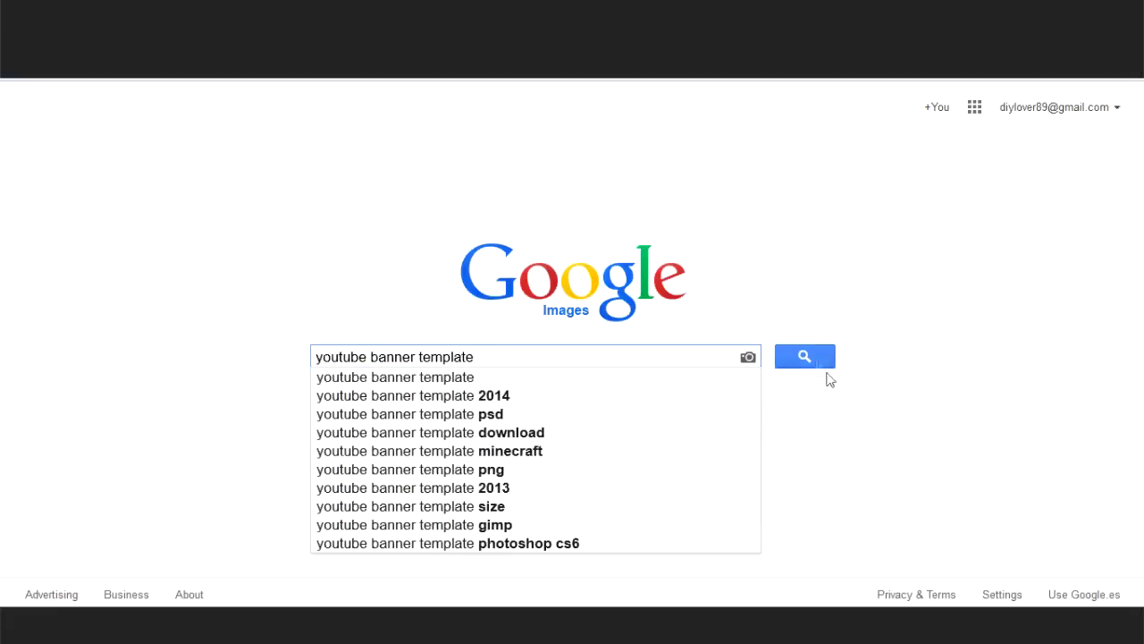
click(814, 358)
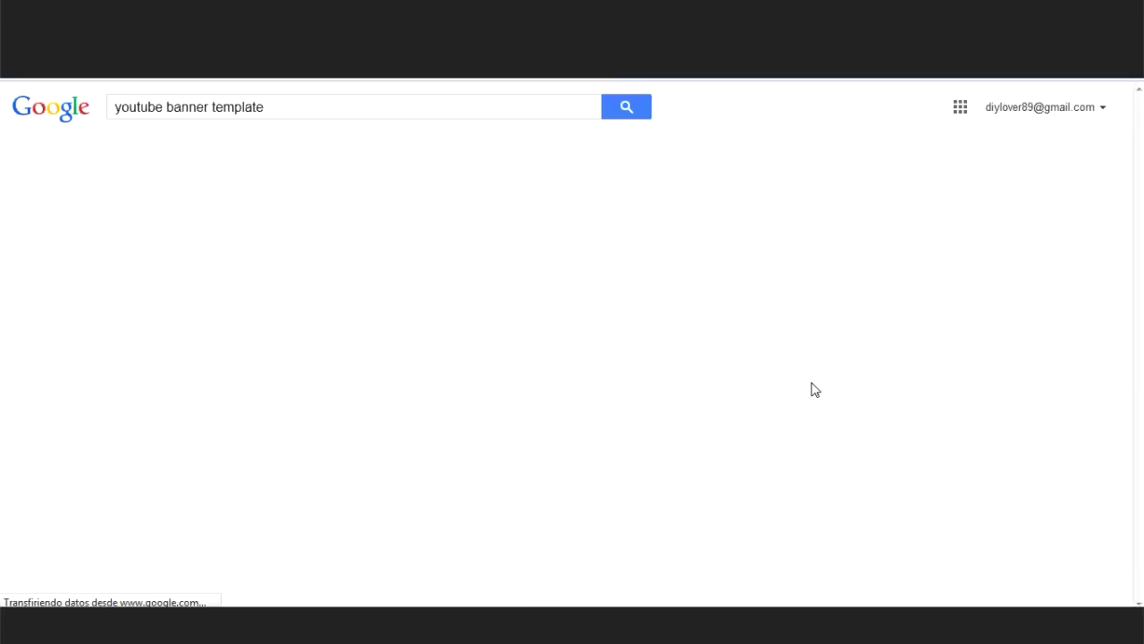
scroll(577, 429, down, 1)
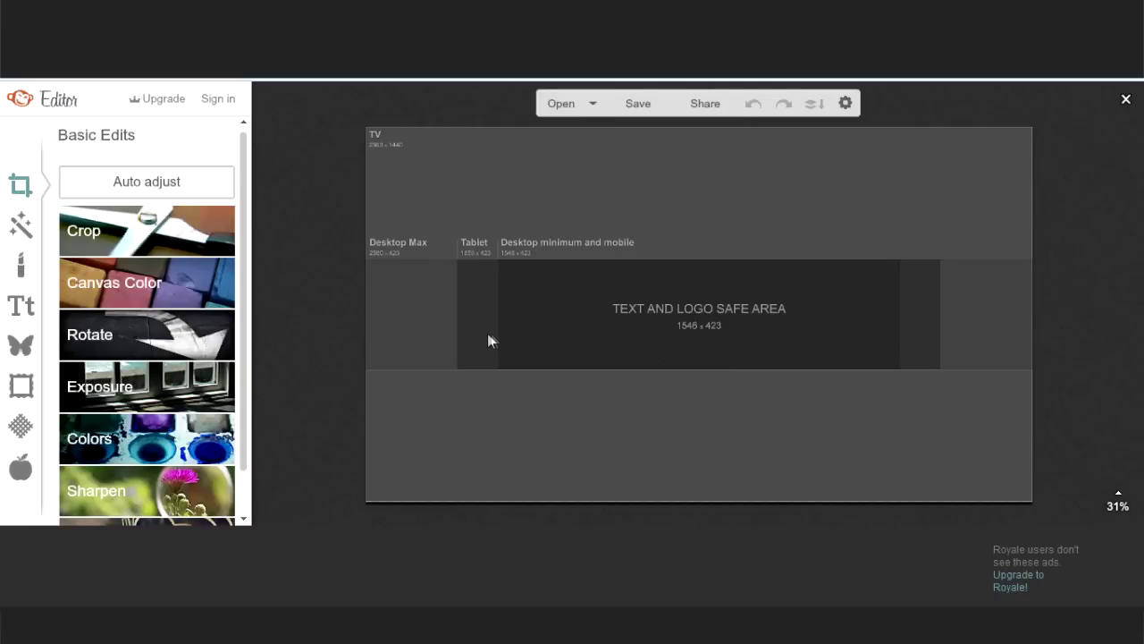
Step: Add a Geometric rectangle overlay and stretch it over the template's safe area
click(22, 348)
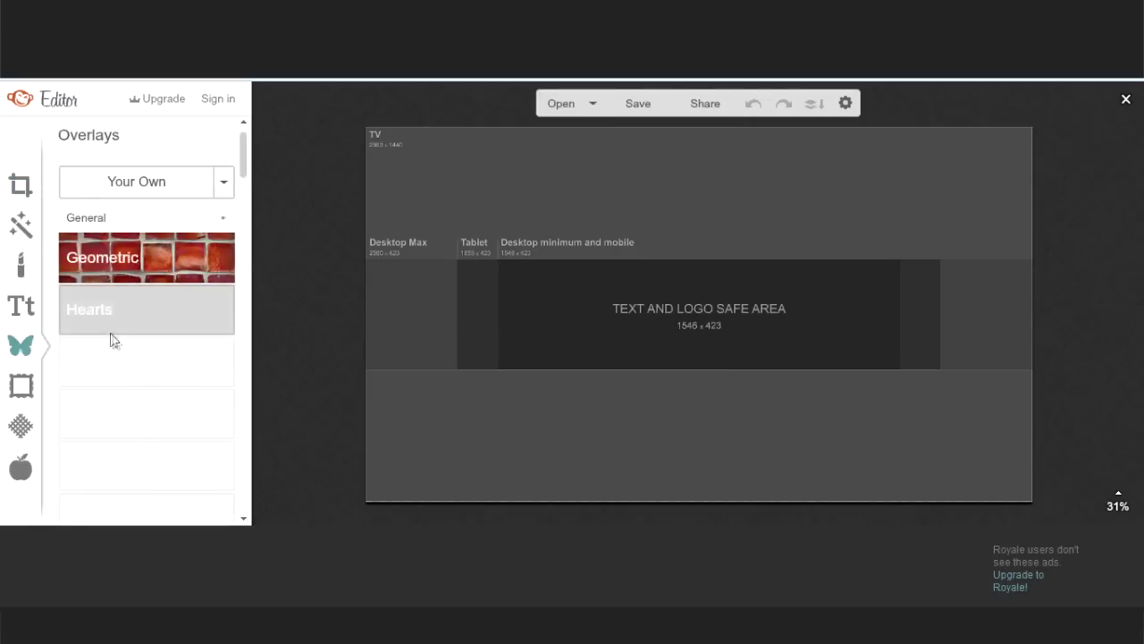
click(125, 267)
click(72, 312)
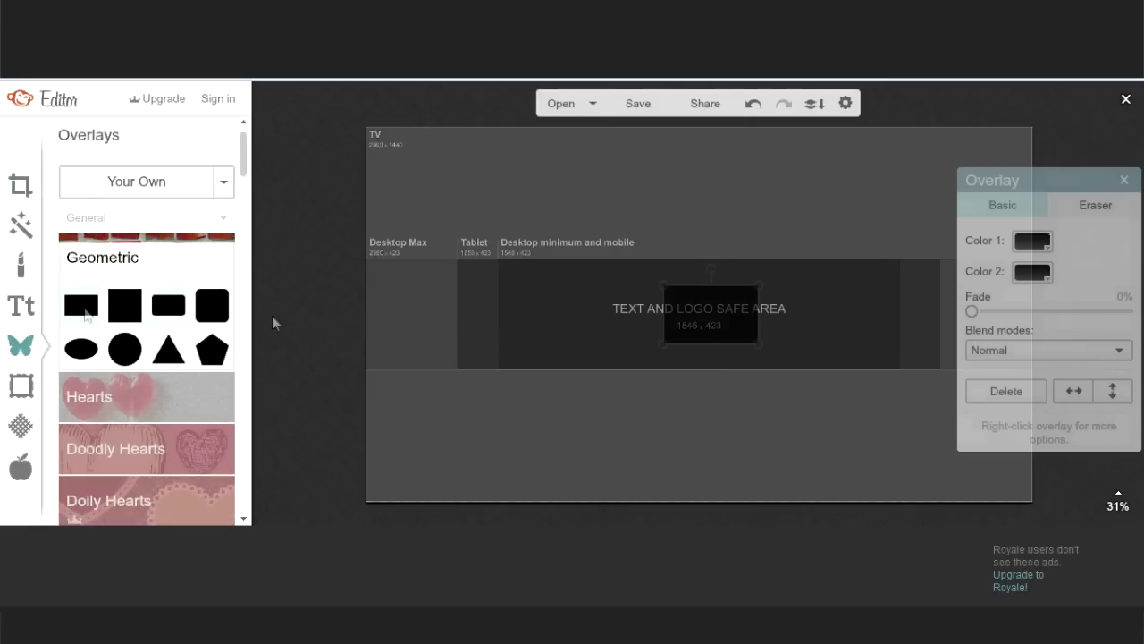
drag(664, 340, 501, 368)
drag(758, 284, 895, 258)
Step: Set the rectangle's Color 1 and Color 2 to white
click(1033, 272)
click(998, 351)
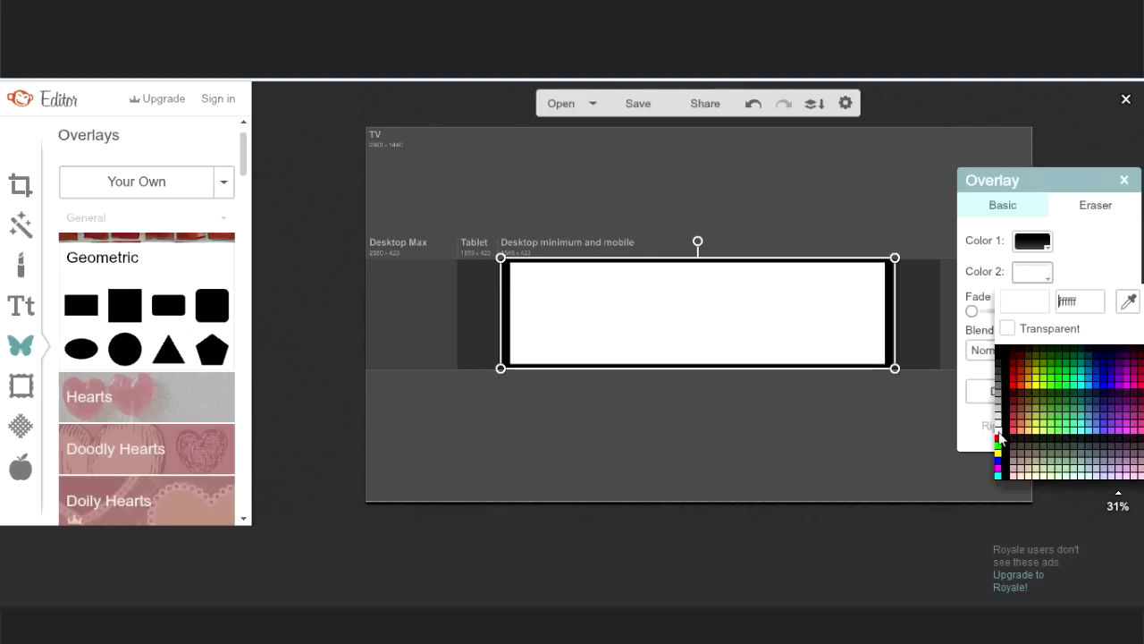
click(1037, 271)
click(1037, 243)
click(1032, 243)
click(1032, 243)
click(1001, 393)
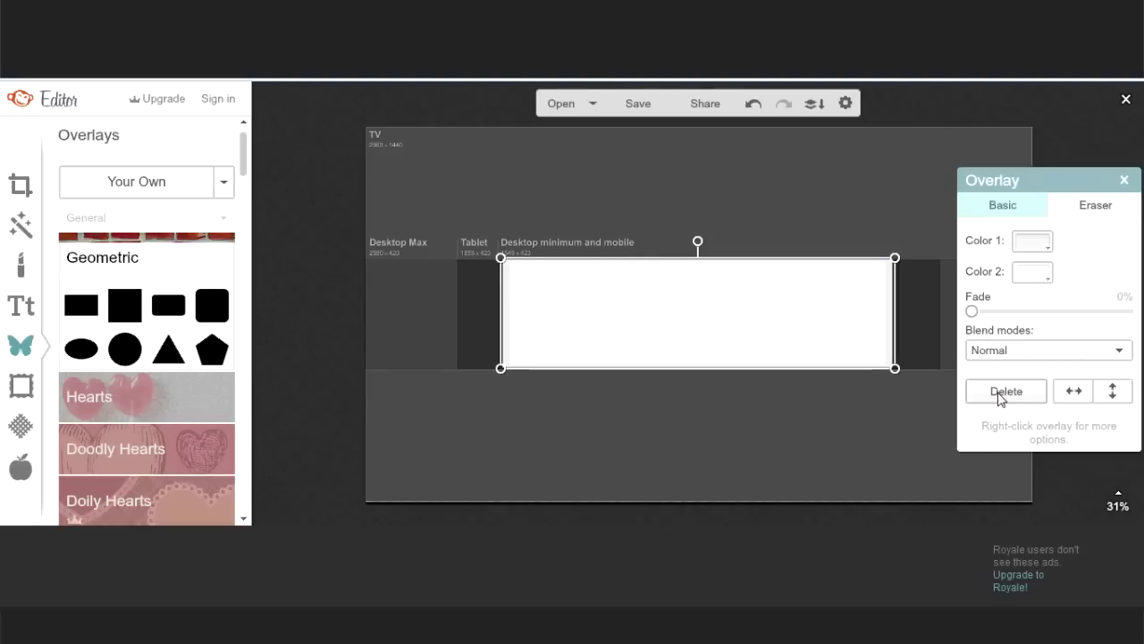
click(1027, 251)
click(875, 446)
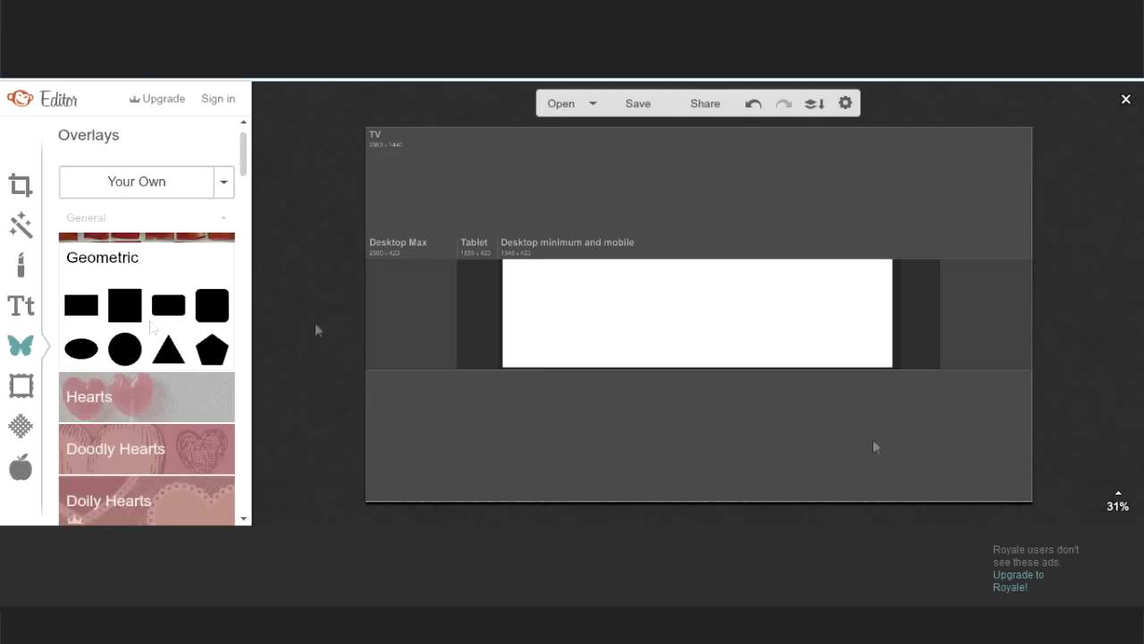
Step: Add 'Diylover' in a script font at size 143 in crimson pink
click(22, 307)
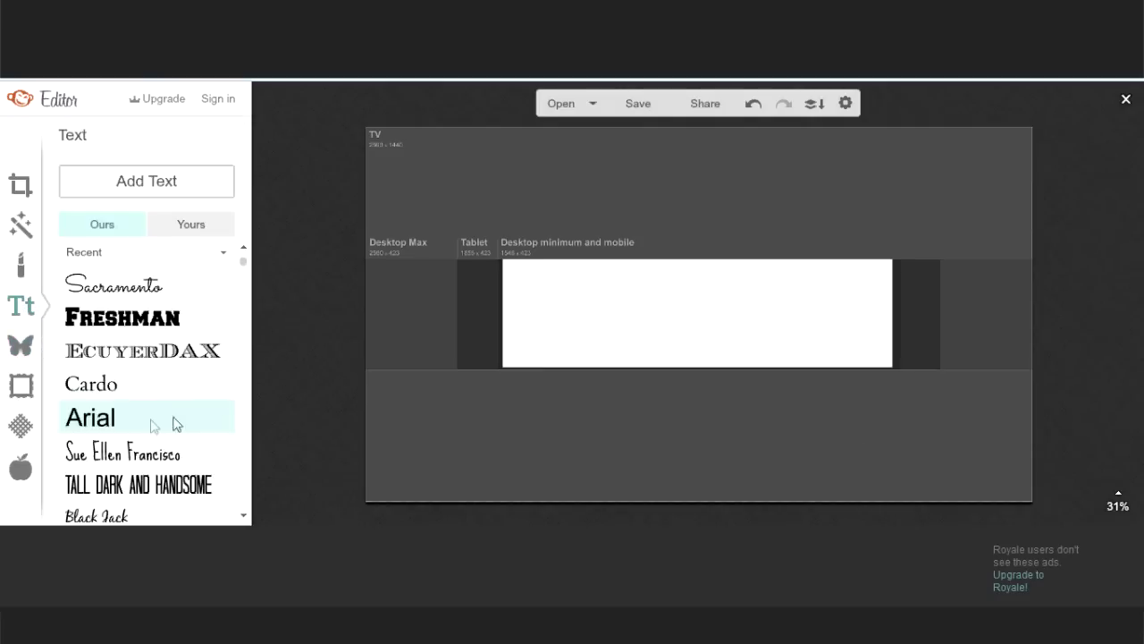
click(159, 187)
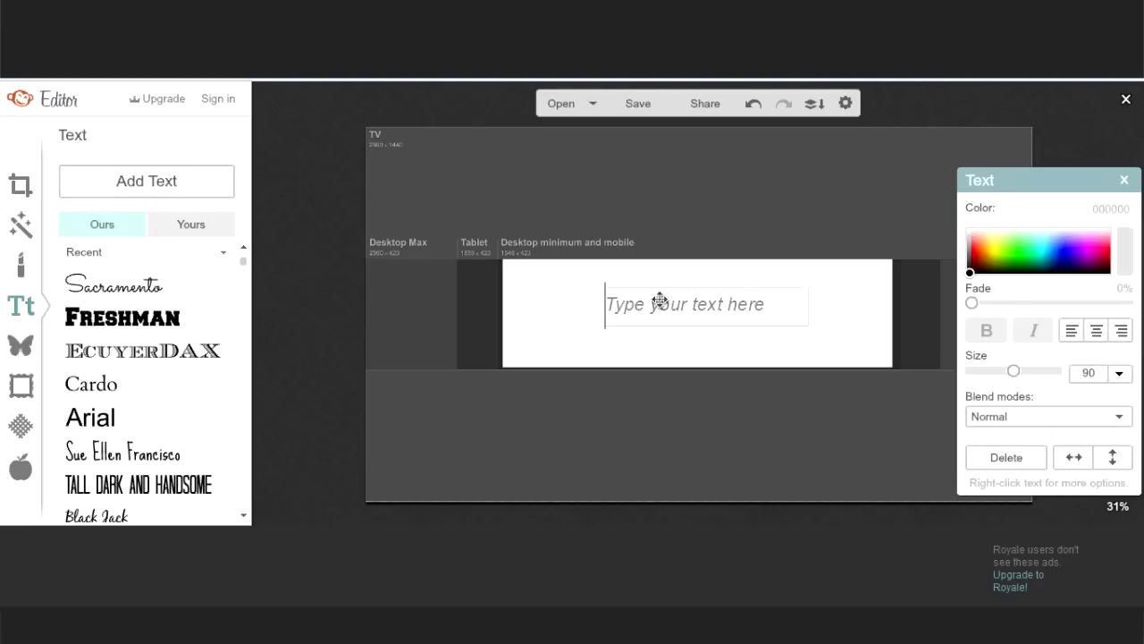
text(Diylover)
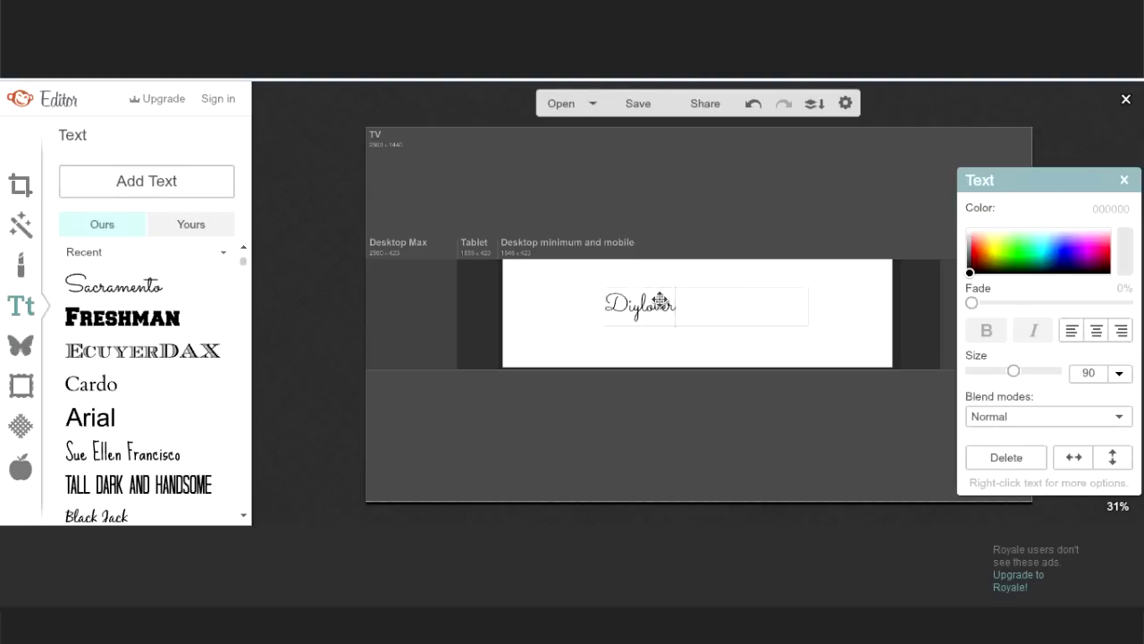
key(ctrl+a)
drag(1013, 371, 1031, 379)
drag(1073, 270, 1096, 264)
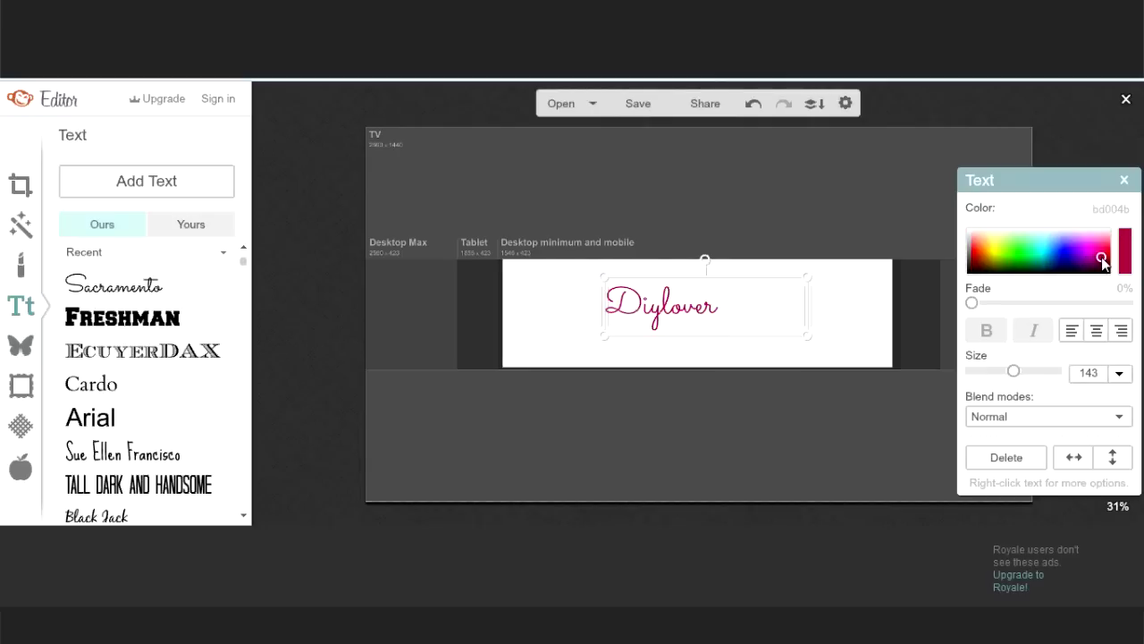
click(800, 428)
mouse_move(1118, 458)
mouse_down()
mouse_move(1116, 439)
mouse_move(1116, 451)
mouse_up()
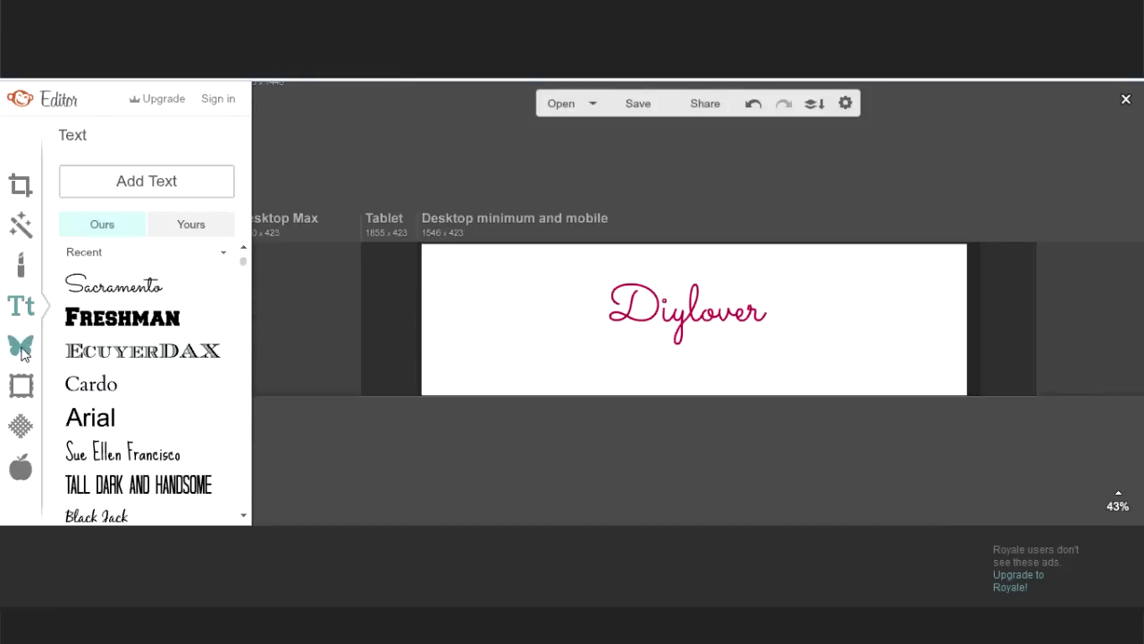
click(23, 351)
drag(244, 178, 240, 360)
Step: Place a pale yellow ffeebb ribbon banner shape just beneath the Diylover title
click(205, 281)
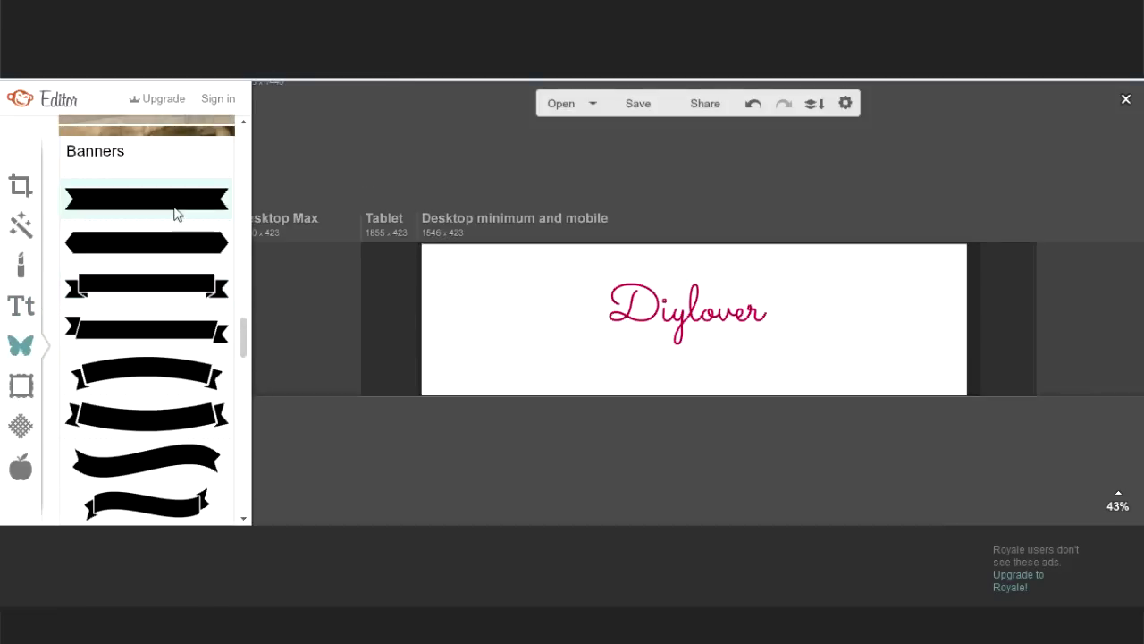
click(176, 199)
mouse_move(658, 319)
mouse_down()
mouse_move(658, 349)
mouse_move(650, 338)
mouse_up()
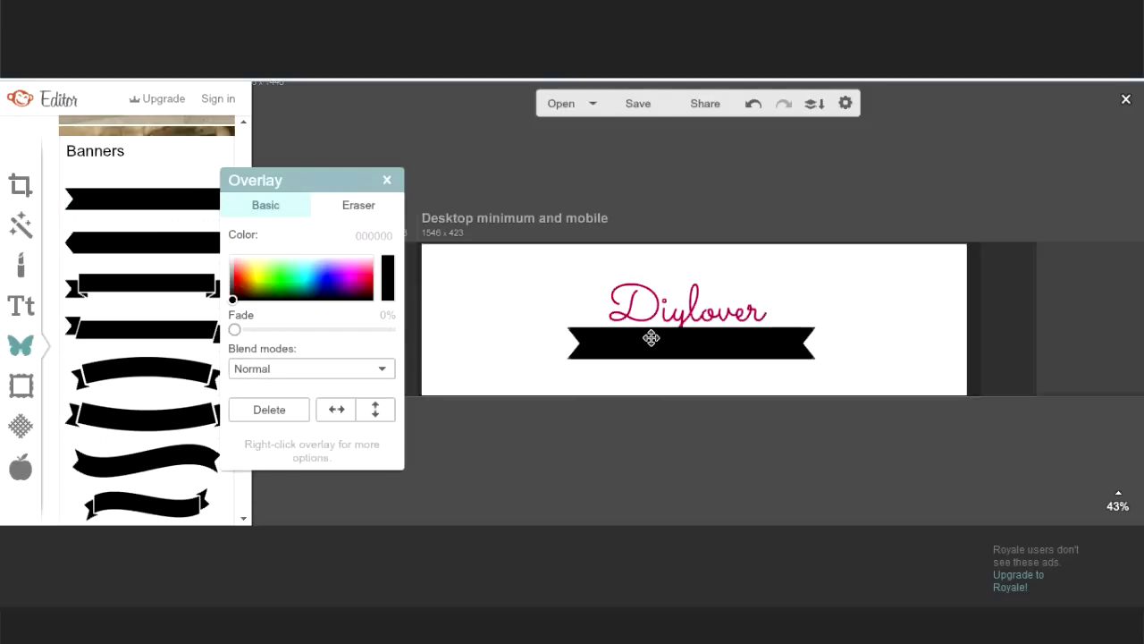
drag(237, 296, 254, 268)
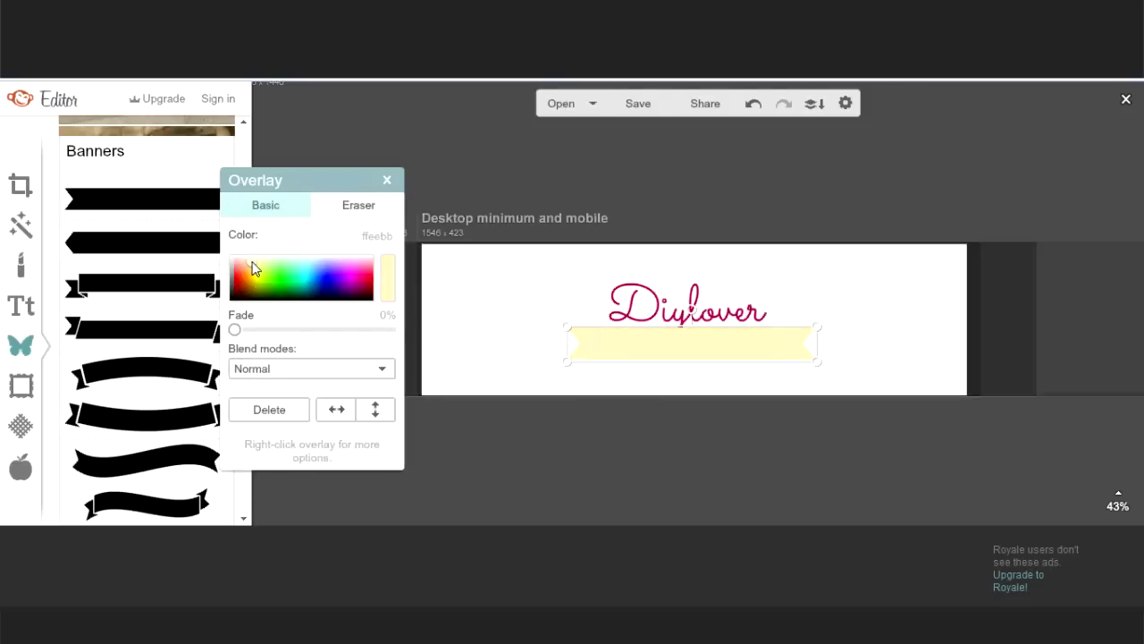
drag(602, 347, 608, 347)
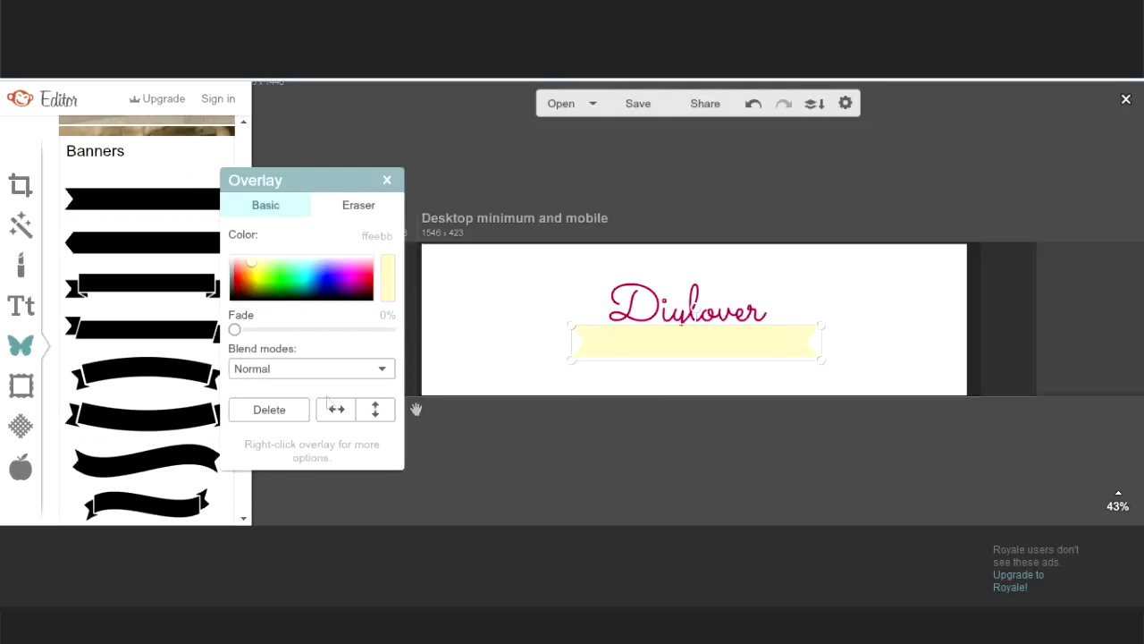
click(21, 305)
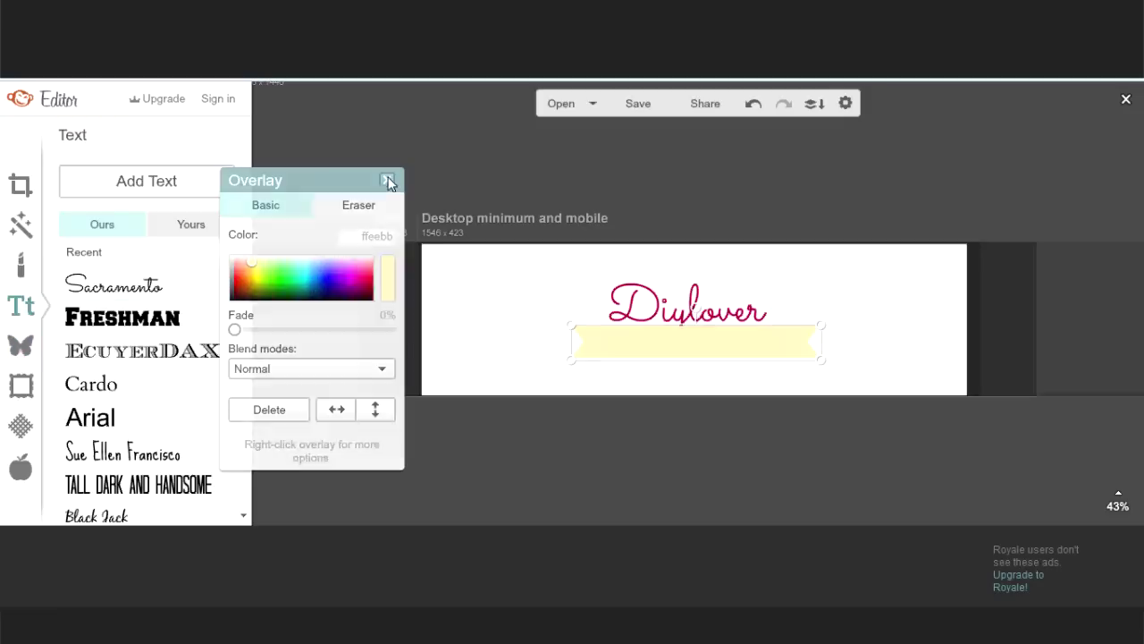
click(187, 225)
Step: Type the tagline 'room decor fashion / randomness' on the yellow ribbon at size 54
click(146, 180)
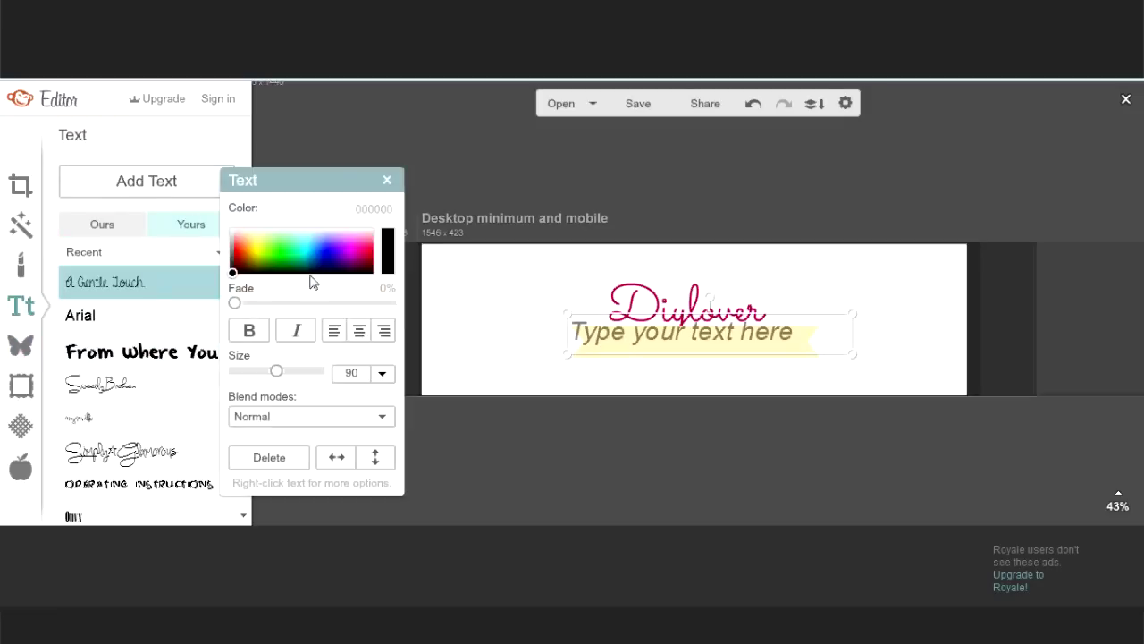
click(623, 337)
text(room decor fashion)
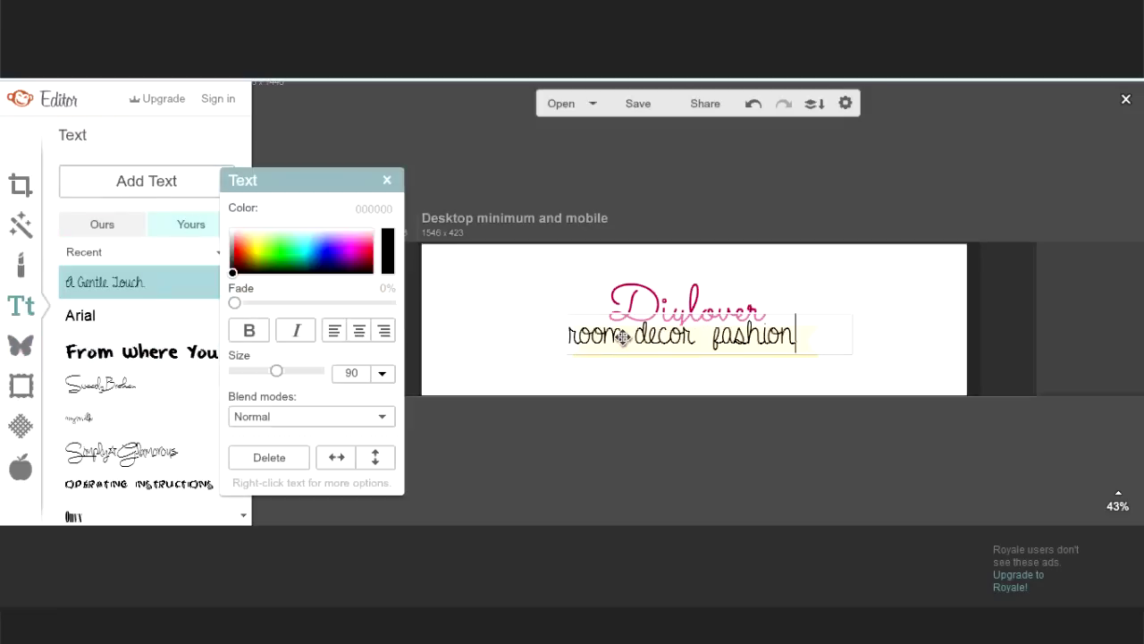
key(Return)
text(randomness)
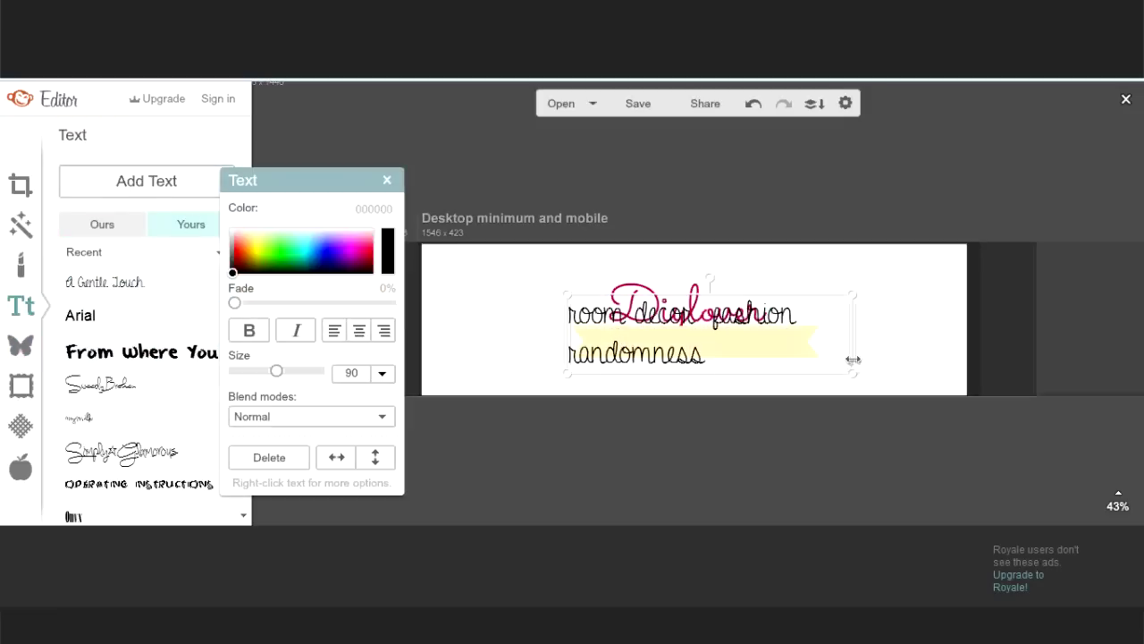
drag(850, 365, 807, 359)
drag(277, 376, 268, 375)
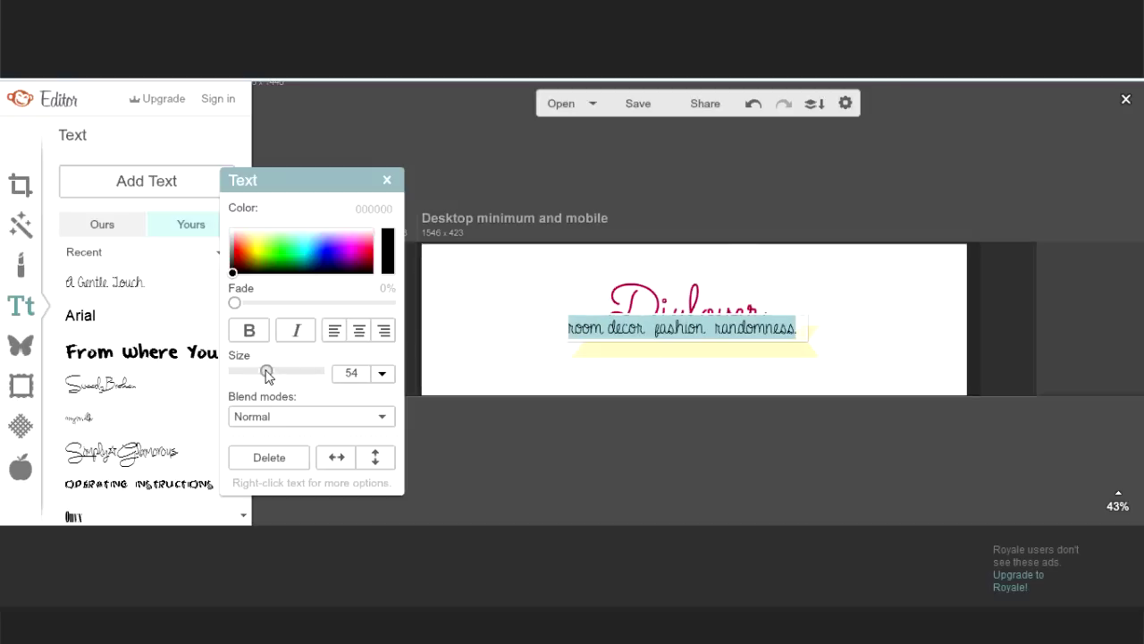
click(607, 333)
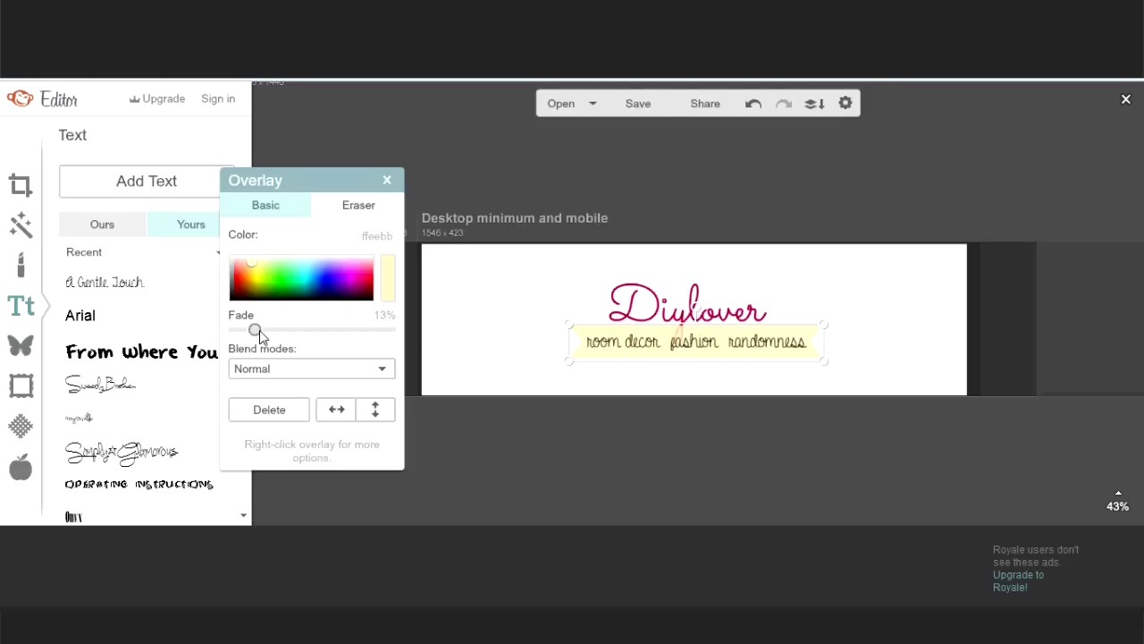
click(654, 418)
Step: Nudge the Diylover title slightly left and enlarge it to size 159
click(662, 301)
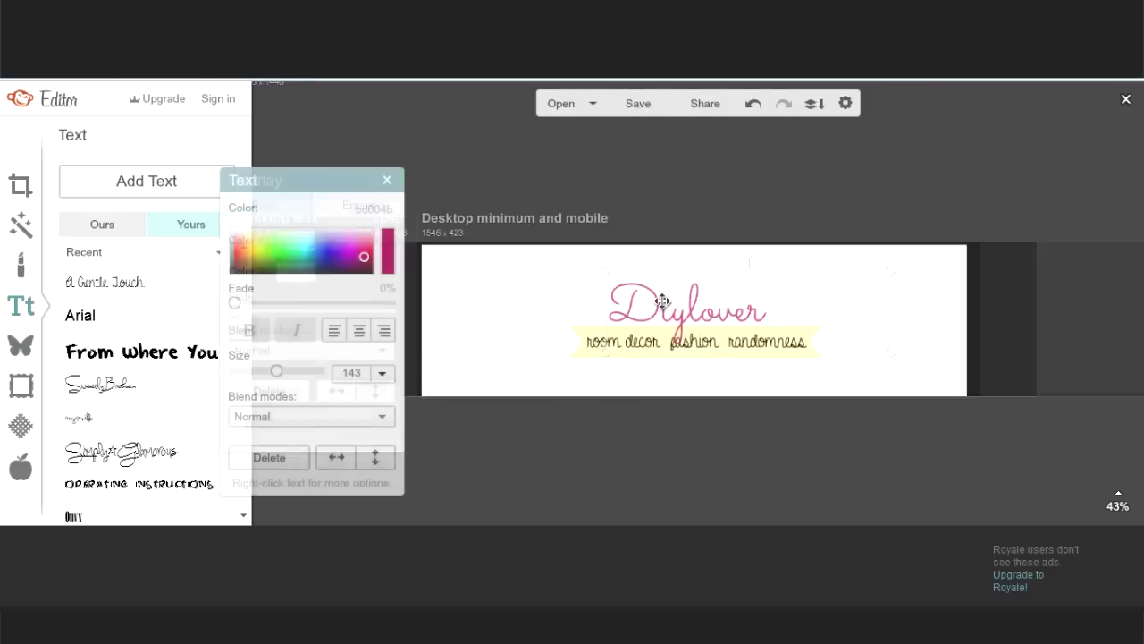
drag(663, 302, 652, 302)
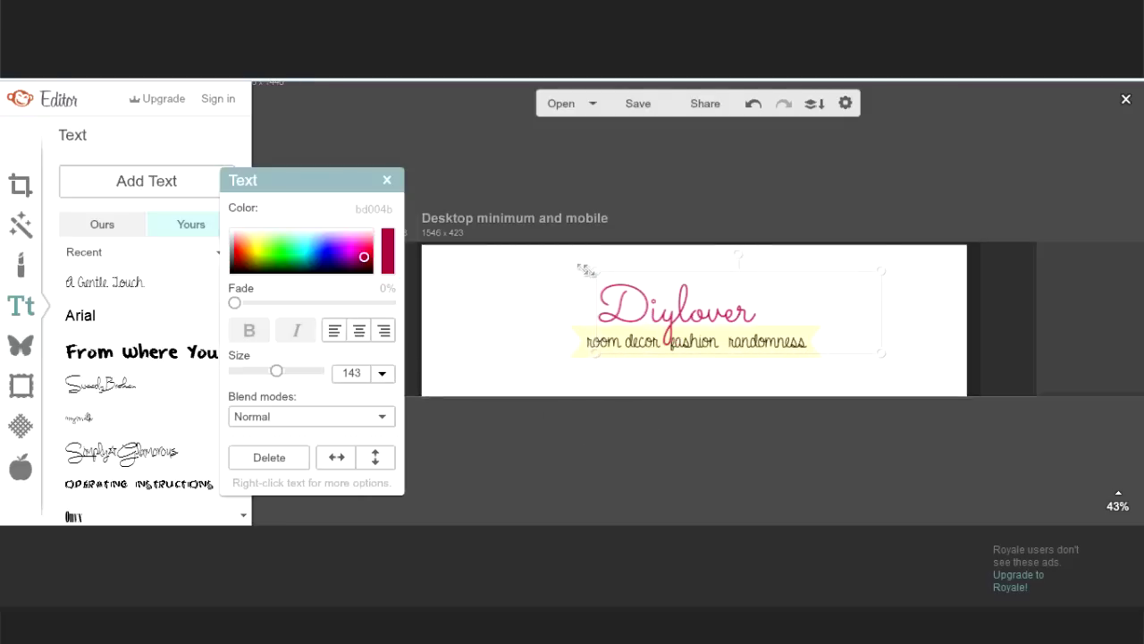
mouse_move(586, 270)
mouse_down()
mouse_move(564, 255)
mouse_move(585, 265)
mouse_up()
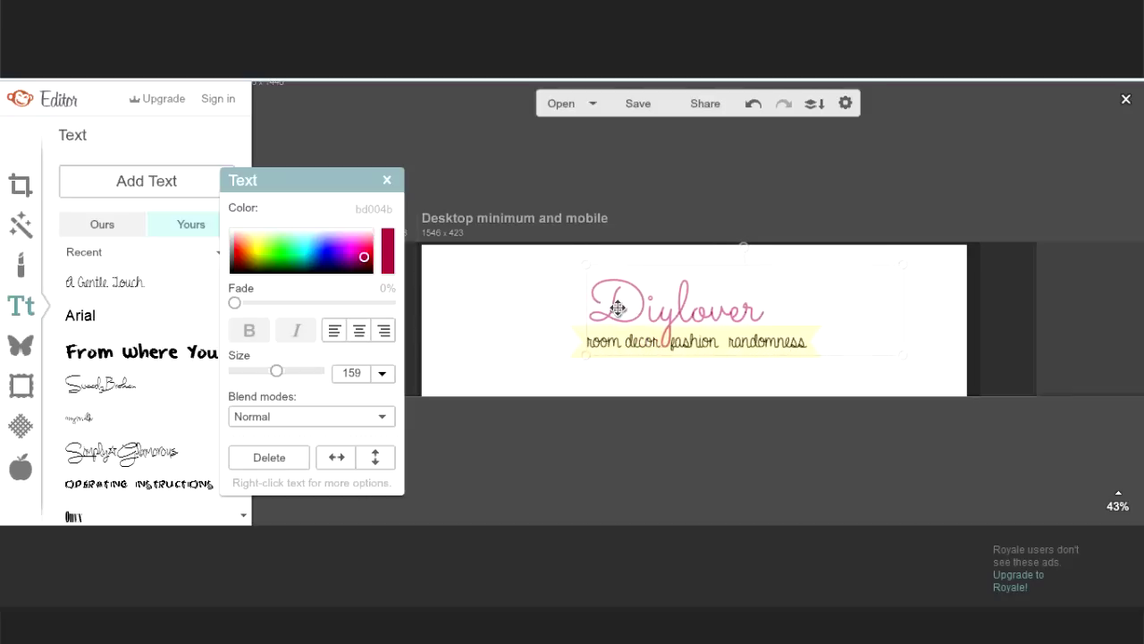
Step: Add a black circle from the Geometric overlays to the banner
click(500, 331)
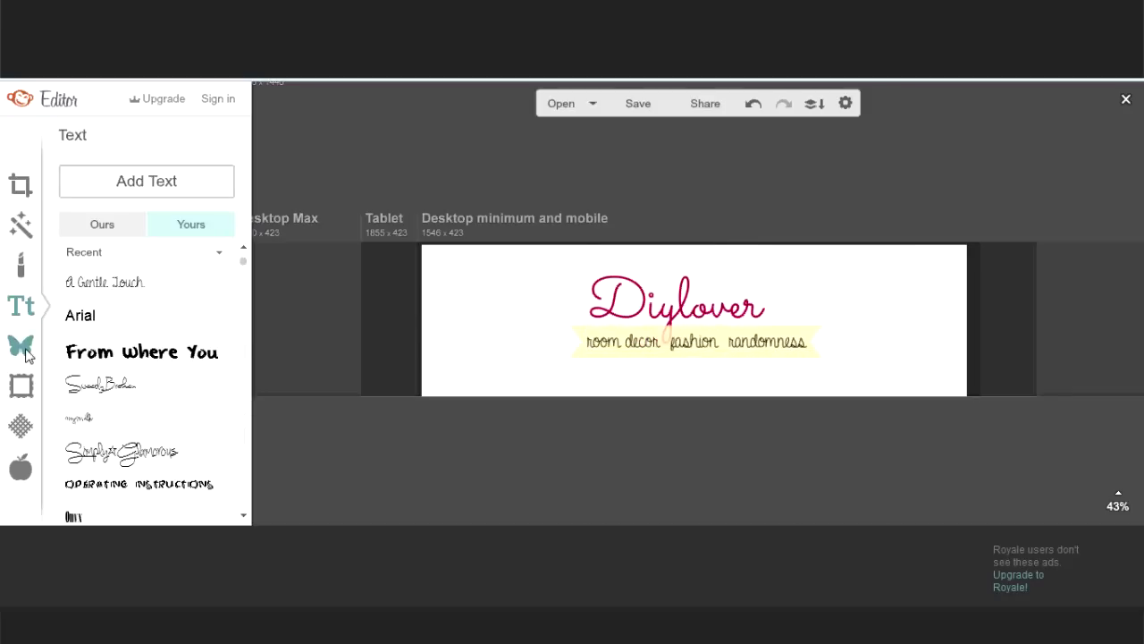
click(25, 351)
drag(246, 335, 246, 150)
click(149, 269)
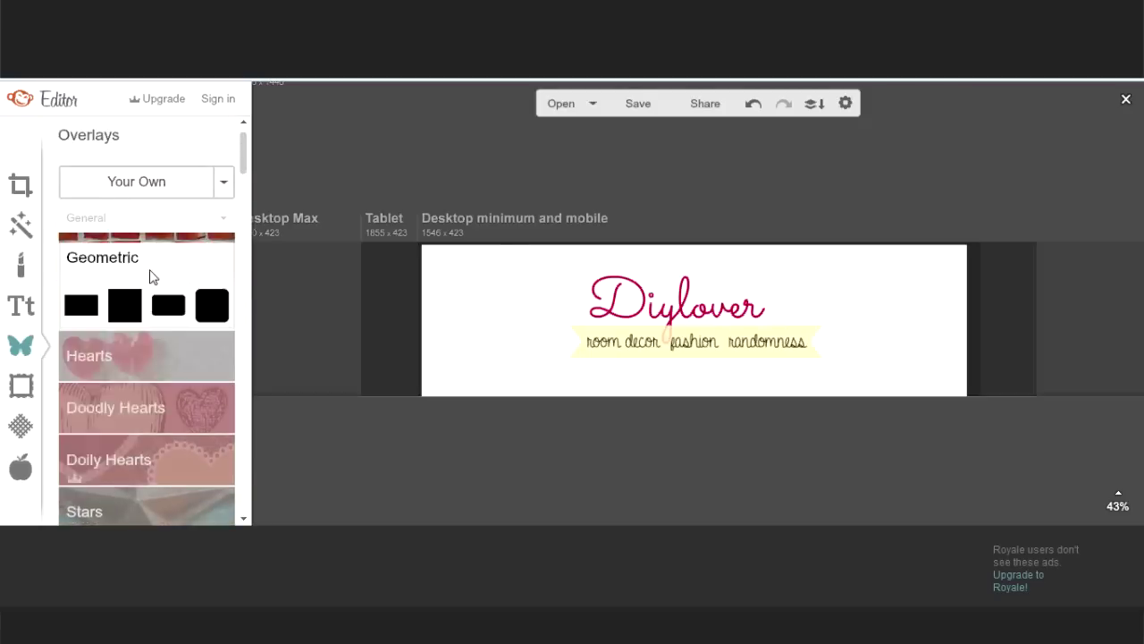
click(124, 350)
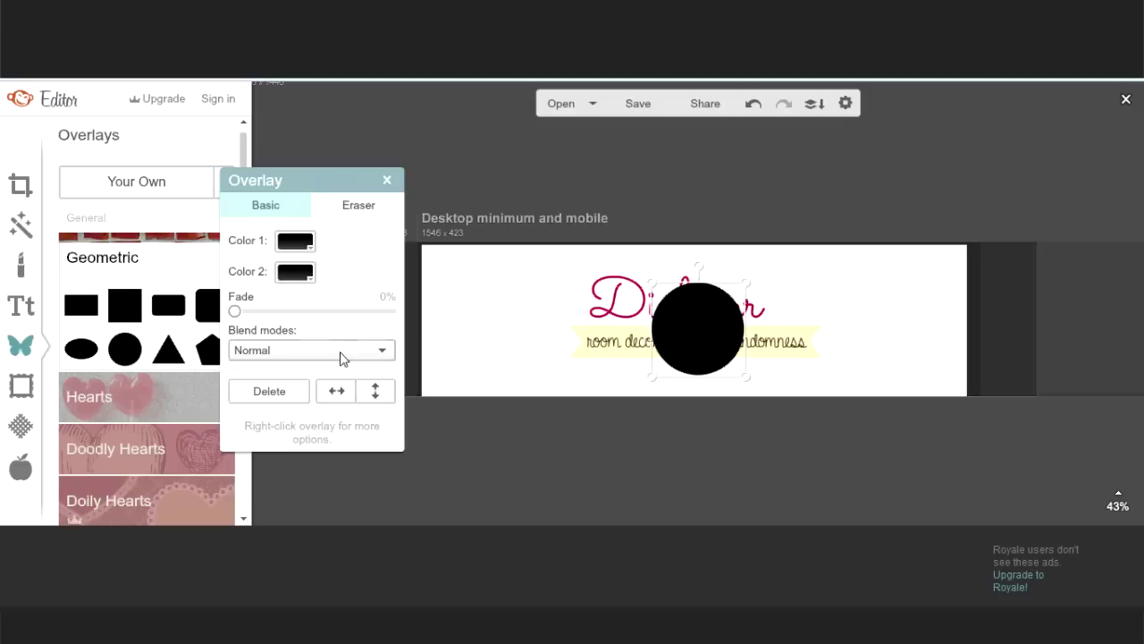
Step: Shrink the circle to a small dot, duplicate it, and place dots between the tagline words
click(1117, 499)
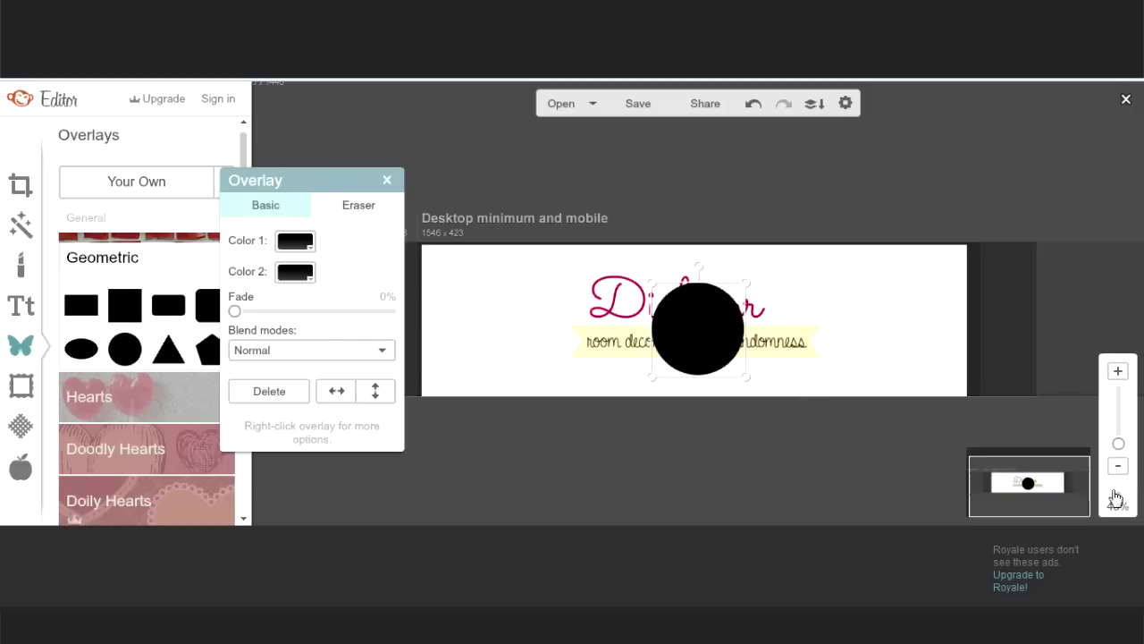
mouse_move(1118, 445)
mouse_down()
mouse_move(1118, 429)
mouse_move(1117, 440)
mouse_up()
drag(828, 501, 606, 404)
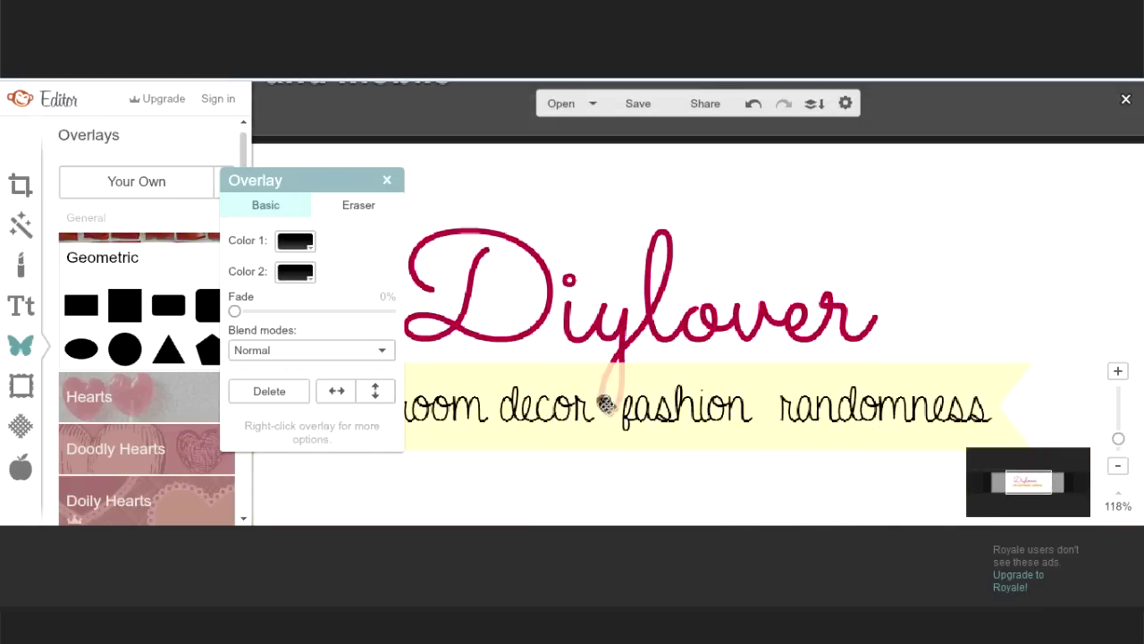
right_click(605, 409)
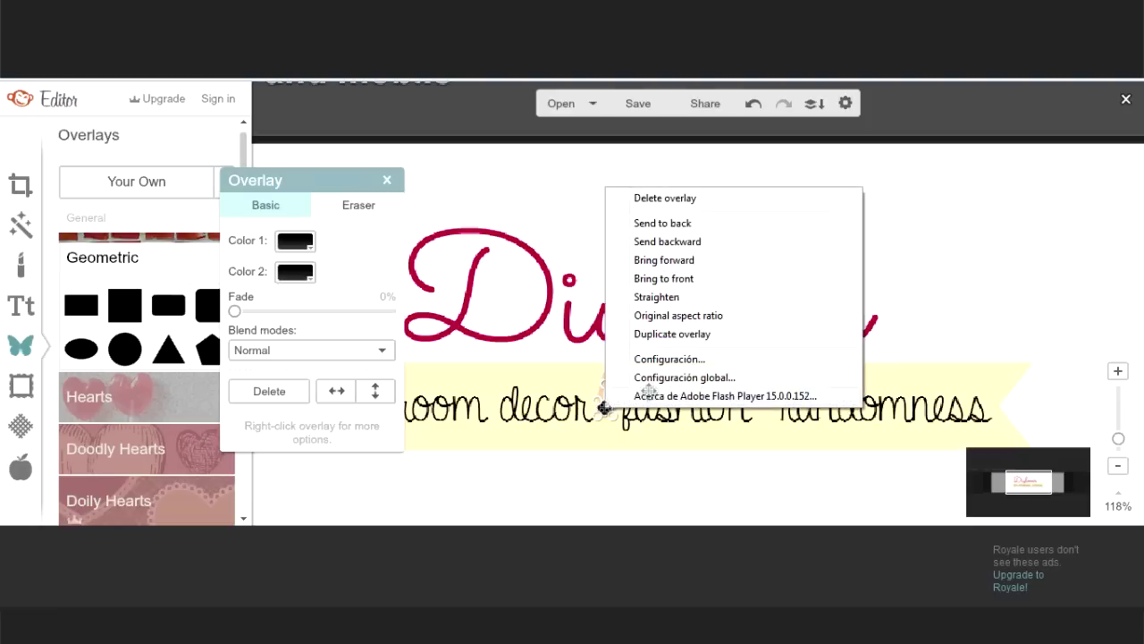
click(715, 331)
drag(635, 438, 766, 406)
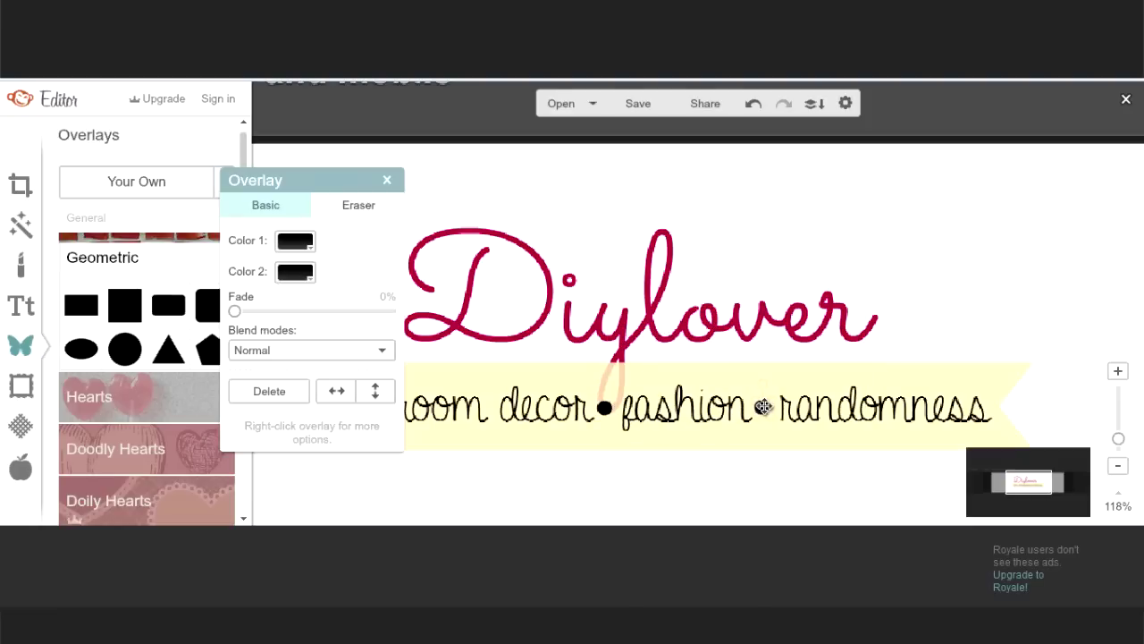
drag(1119, 438, 1116, 444)
click(667, 502)
scroll(167, 318, down, 20)
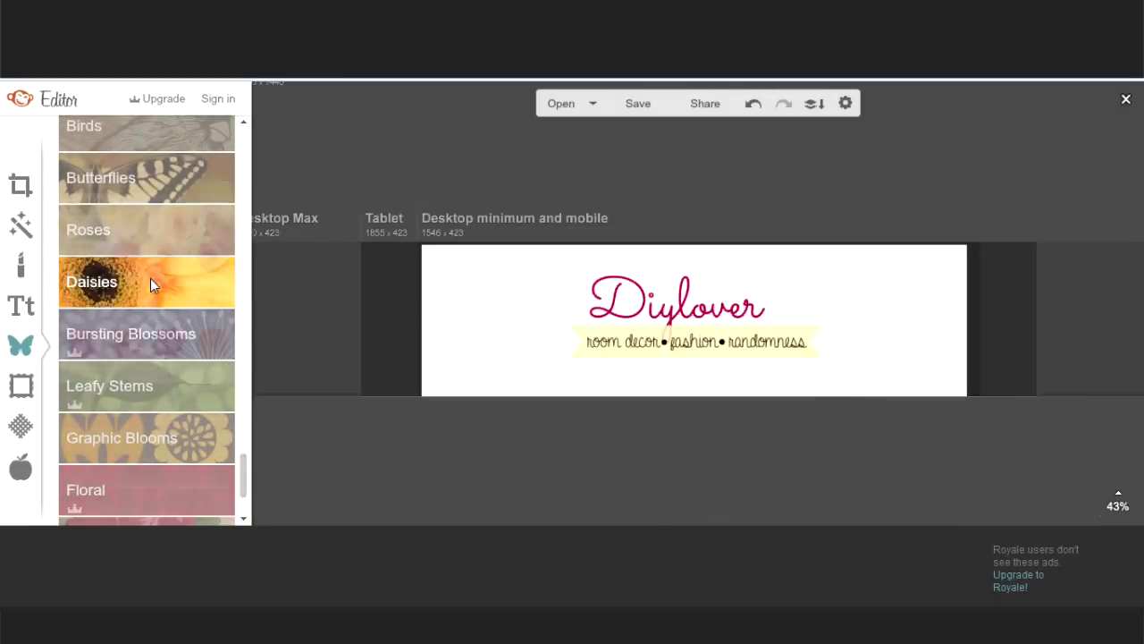
Step: Place a warm yellow daisy and a crimson (cd1a5c) daisy at the left of the Diylover title
click(152, 281)
click(168, 293)
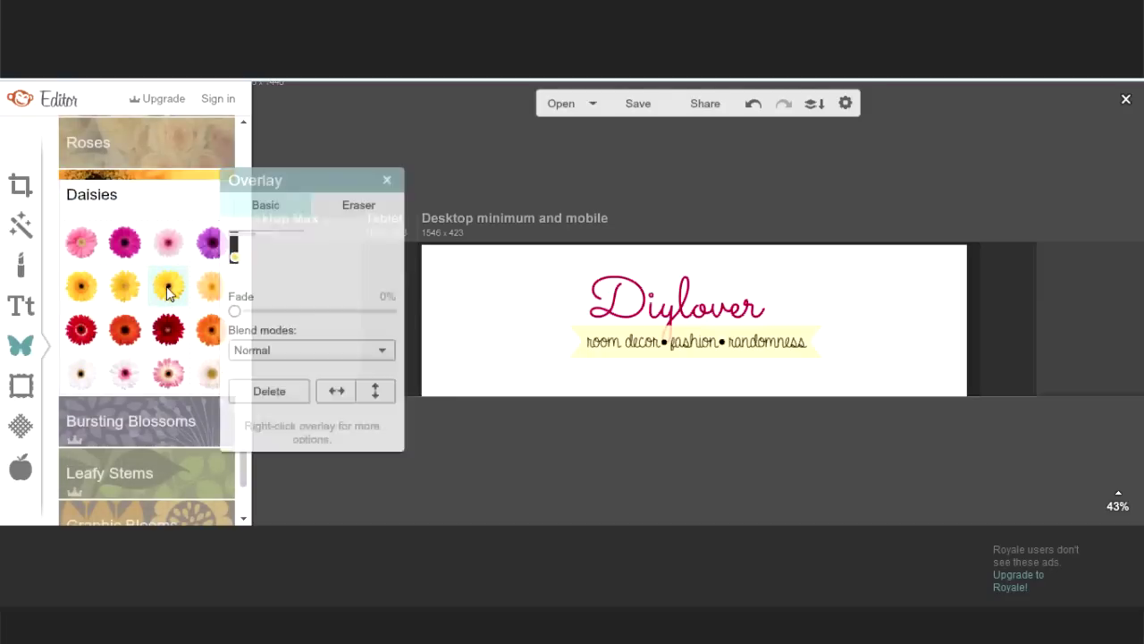
drag(691, 344, 571, 321)
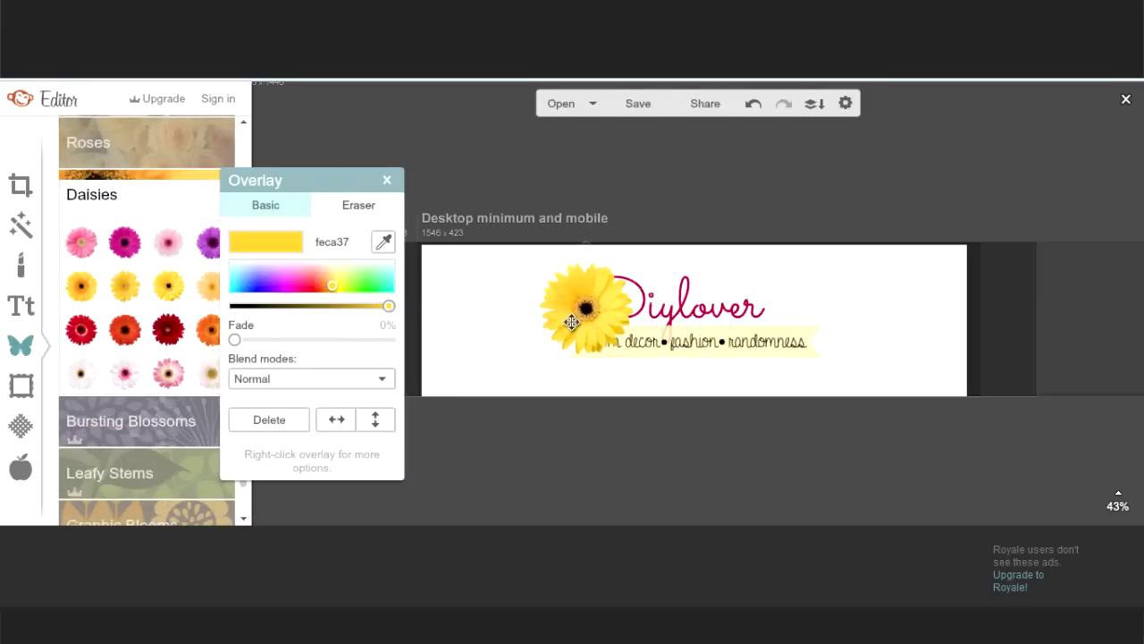
click(333, 287)
drag(333, 287, 330, 286)
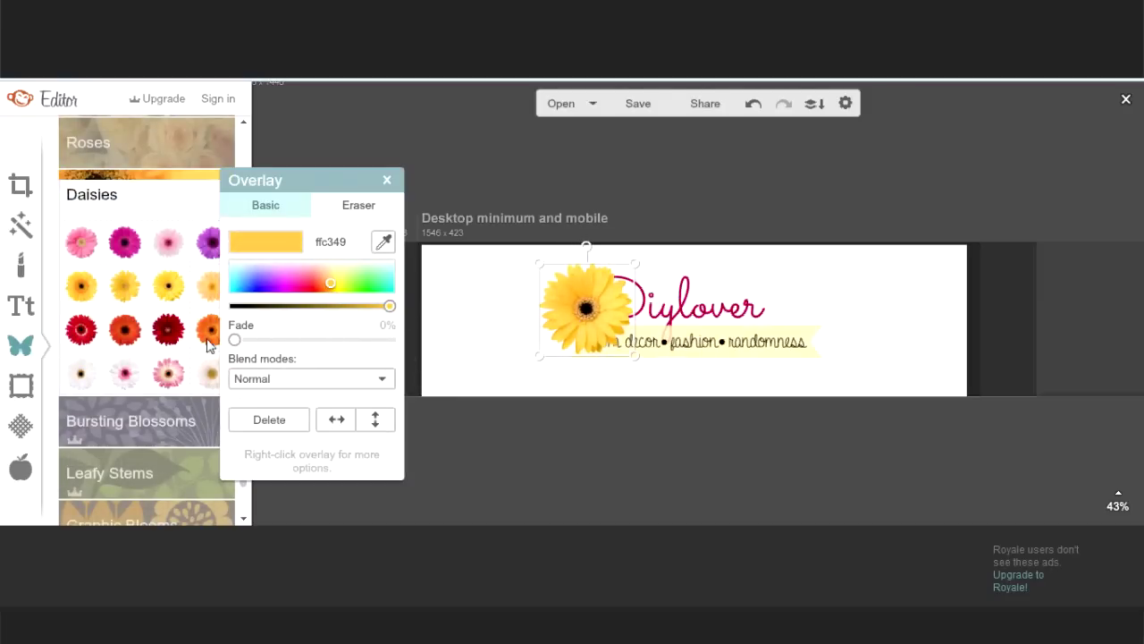
click(168, 329)
drag(675, 339, 522, 323)
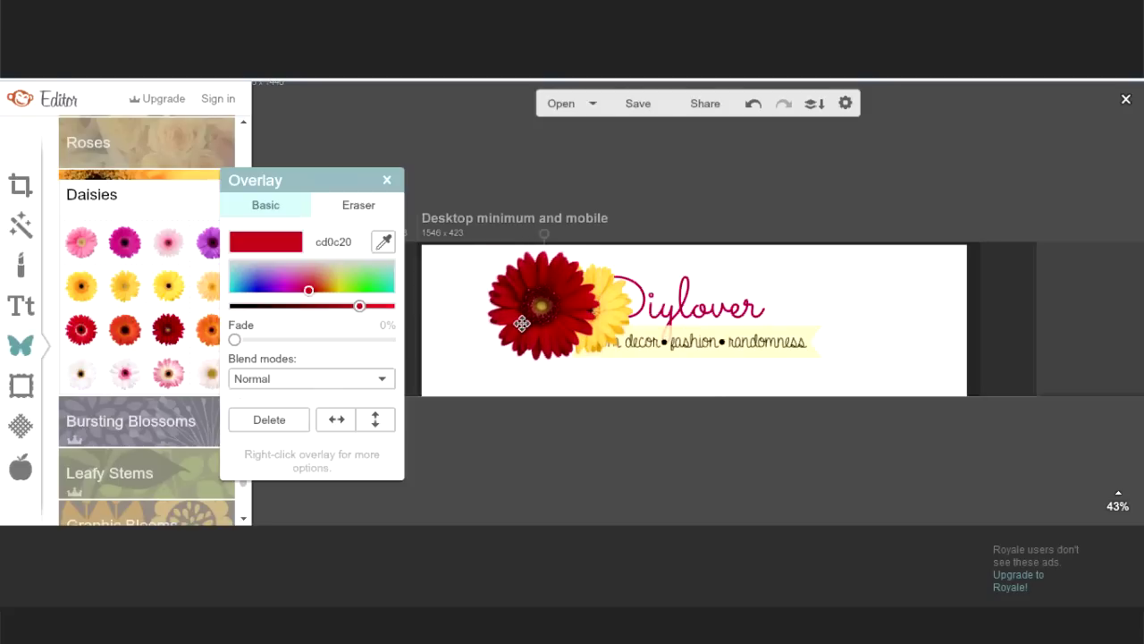
drag(308, 290, 302, 289)
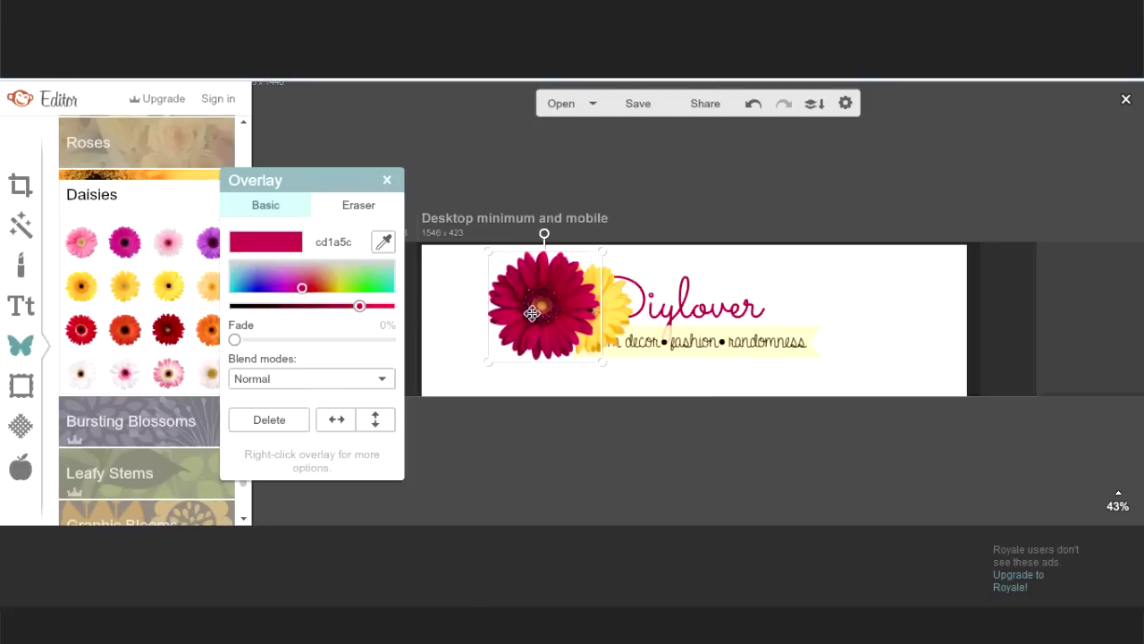
Step: Reorder layers so both daisies sit behind the title and the template goes to the back
click(618, 313)
right_click(617, 313)
click(670, 345)
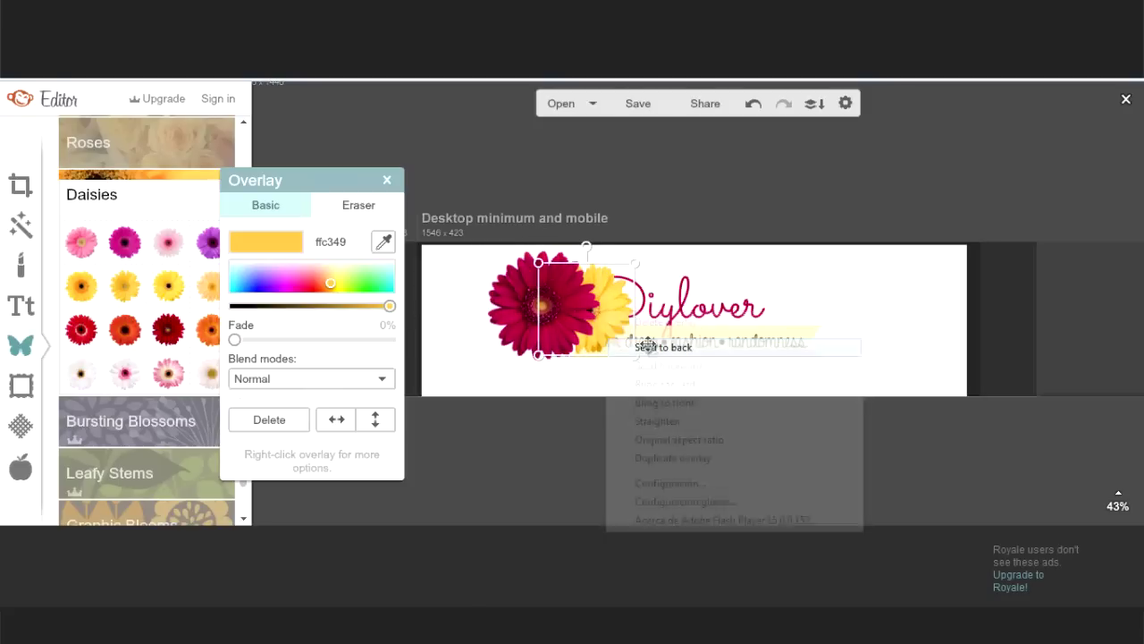
right_click(518, 310)
click(547, 347)
click(454, 341)
right_click(453, 342)
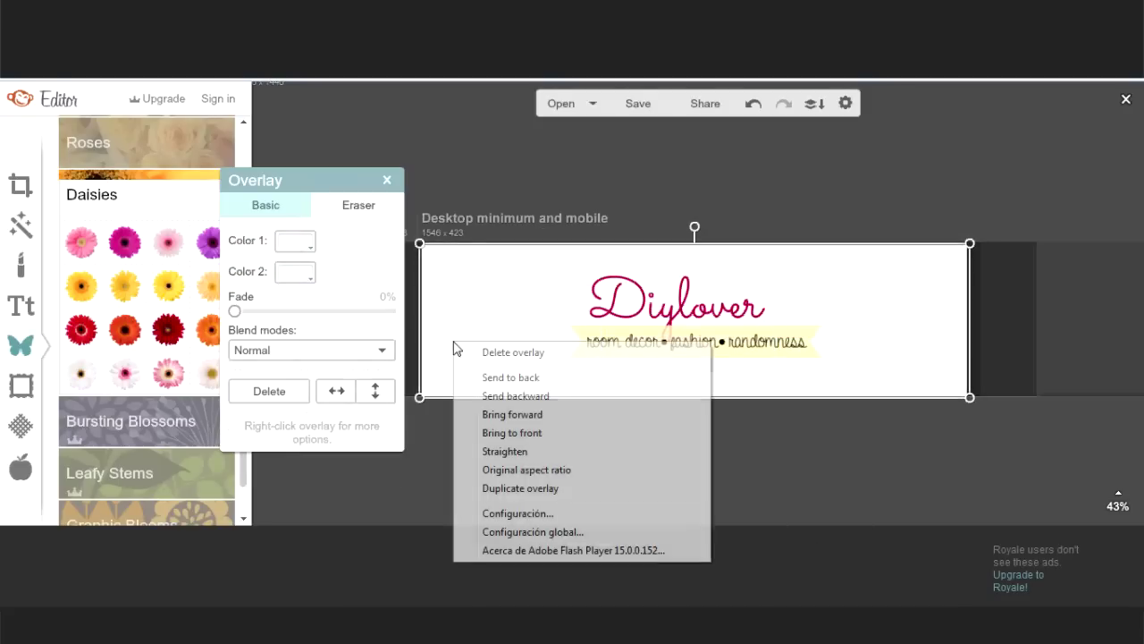
click(518, 377)
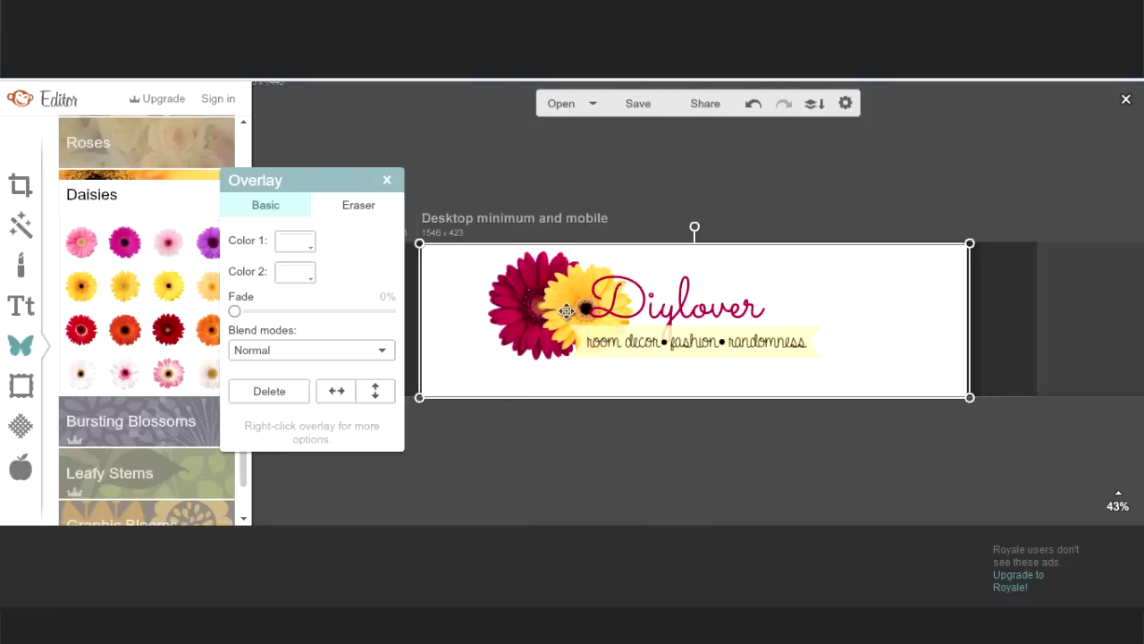
click(260, 141)
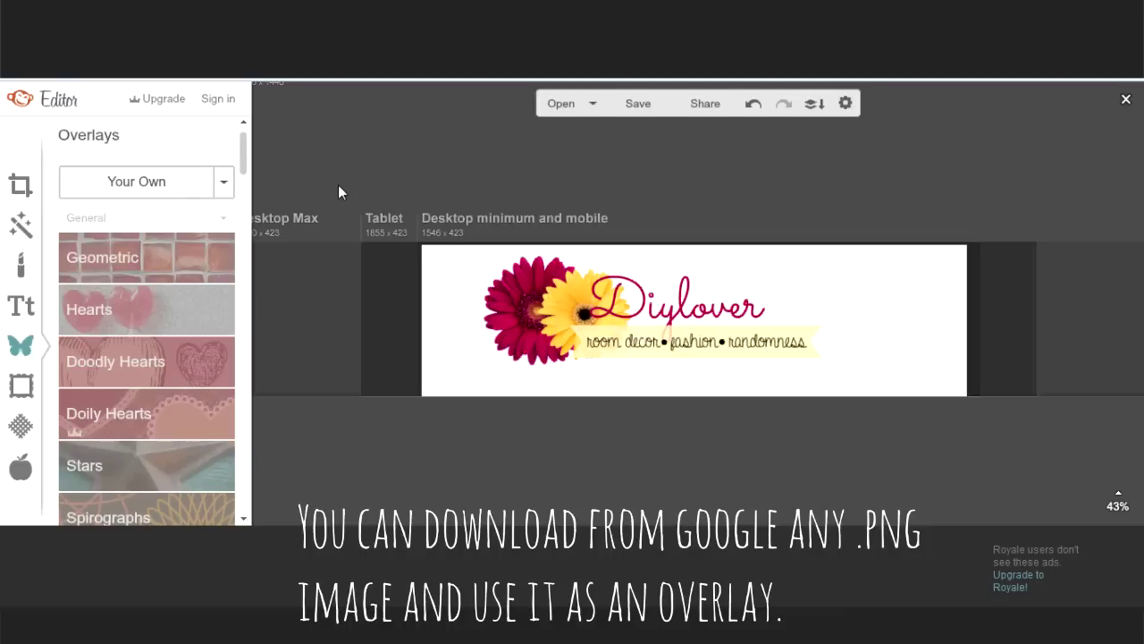
Step: Move the maple leaf overlay to the right end of the Diylover title and zoom out to 31%
drag(683, 383, 792, 286)
click(829, 431)
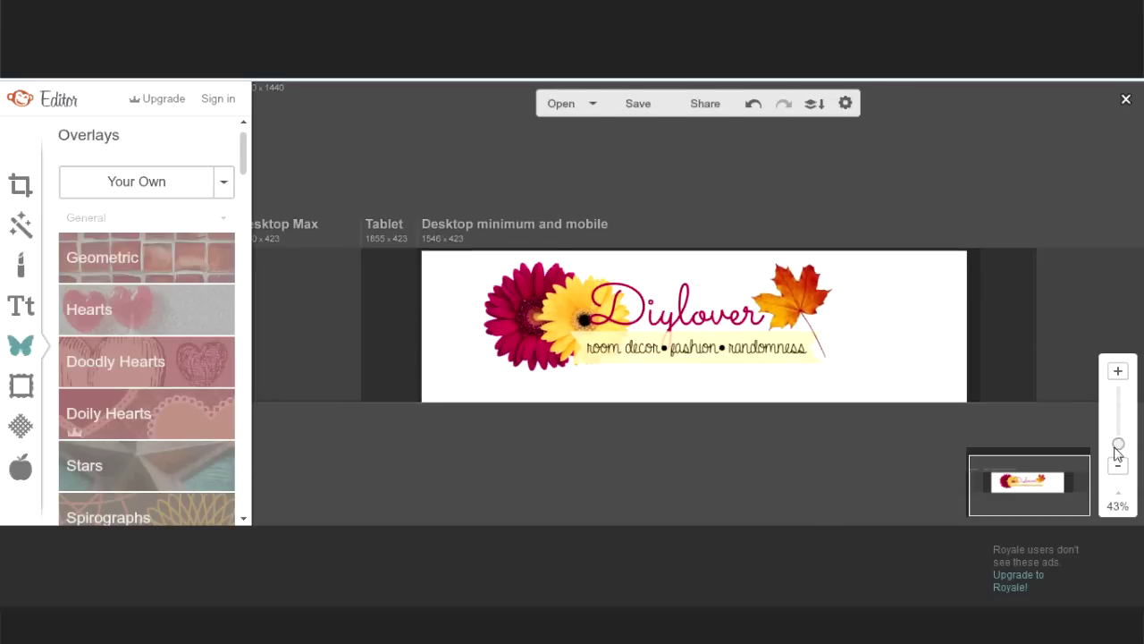
click(1118, 465)
Step: Delete the channel-art template overlay and apply a white ffffff canvas colour
click(879, 302)
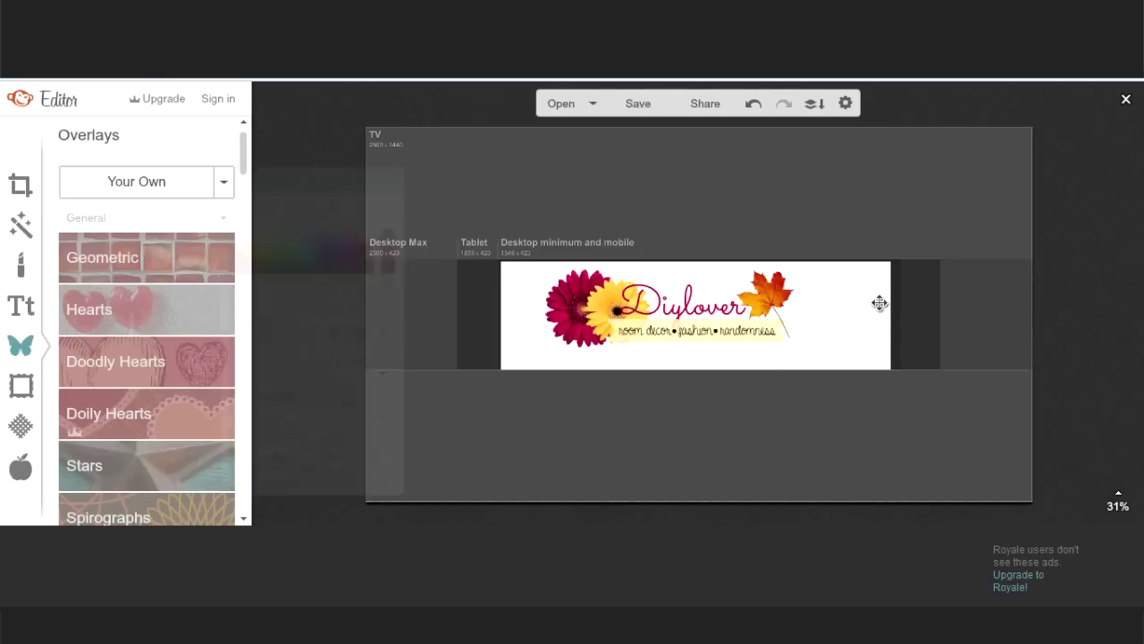
click(265, 393)
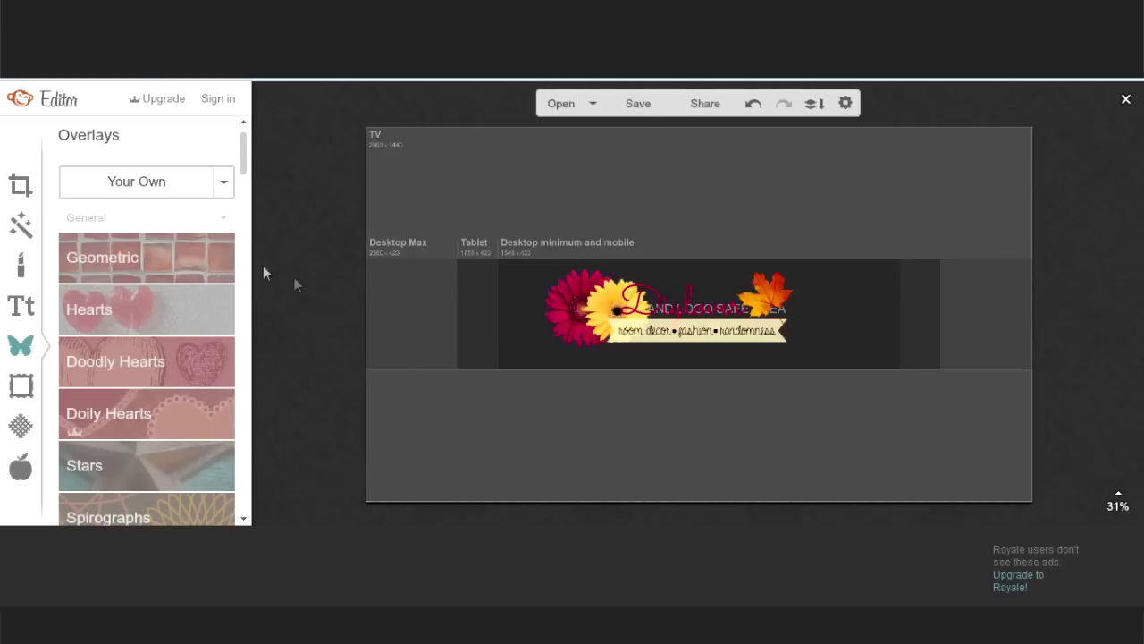
click(20, 185)
click(123, 281)
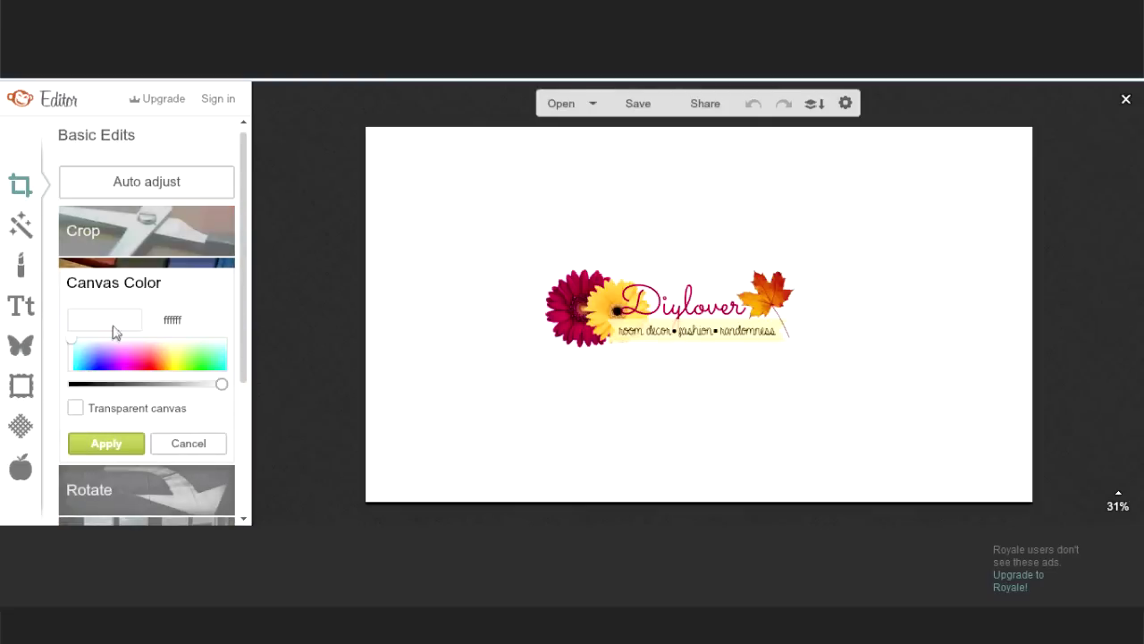
click(114, 444)
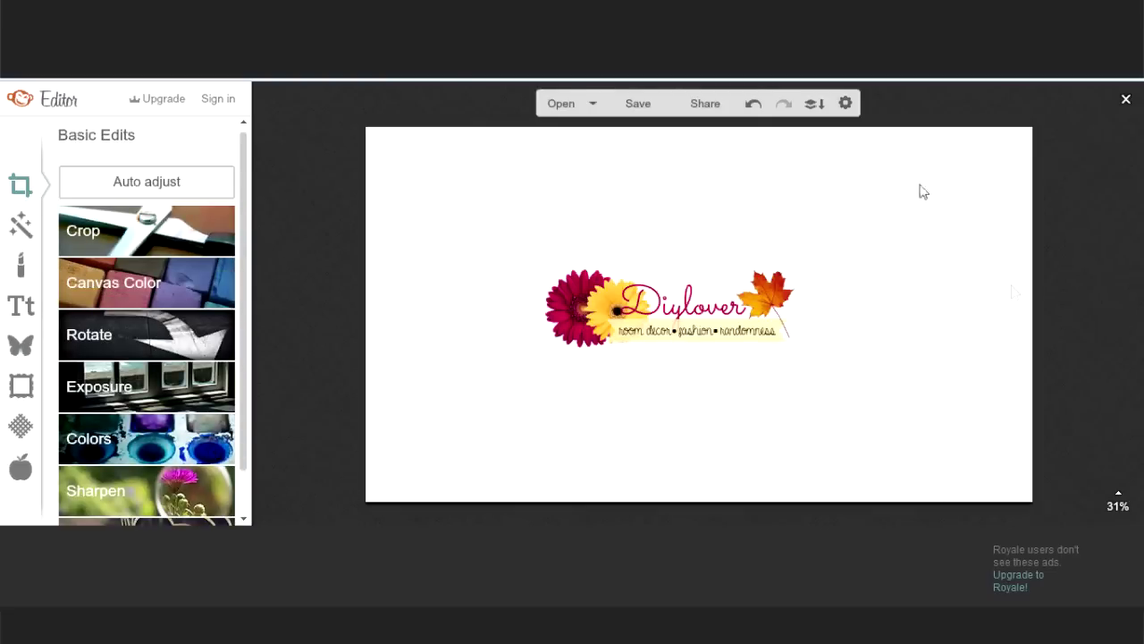
Step: Save the banner to the computer as a .jpg with the highest Sean quality
click(637, 103)
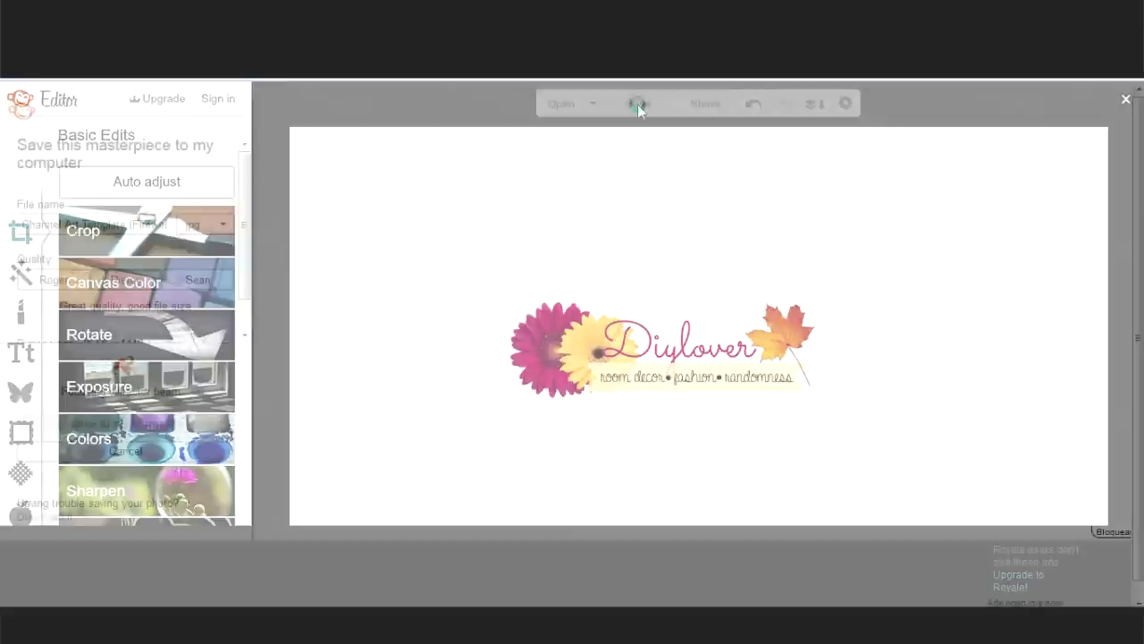
click(223, 282)
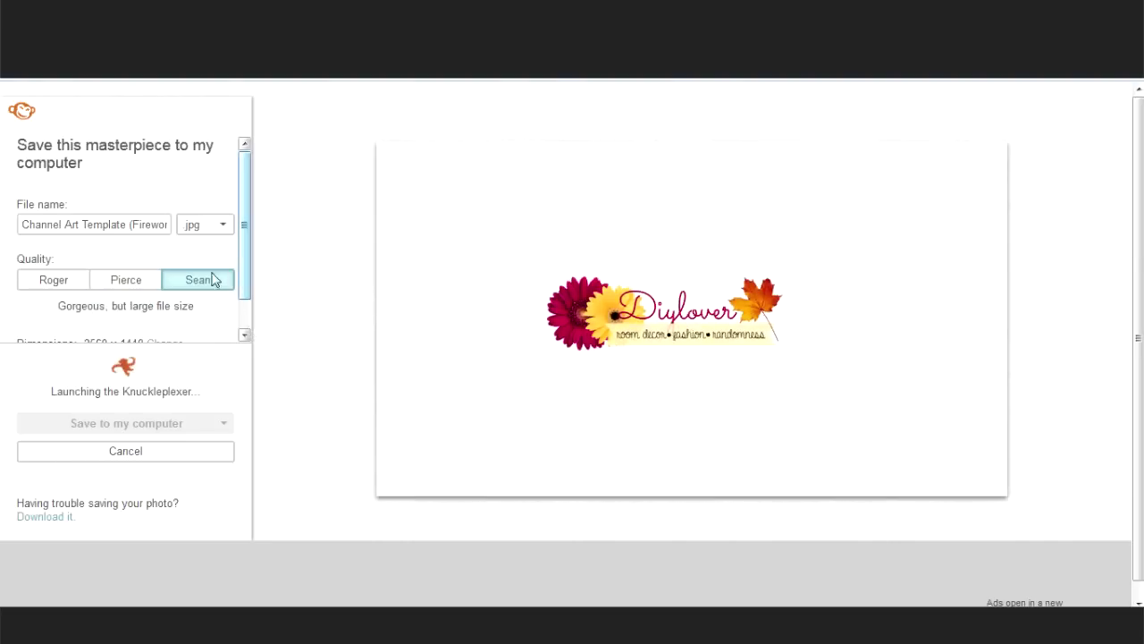